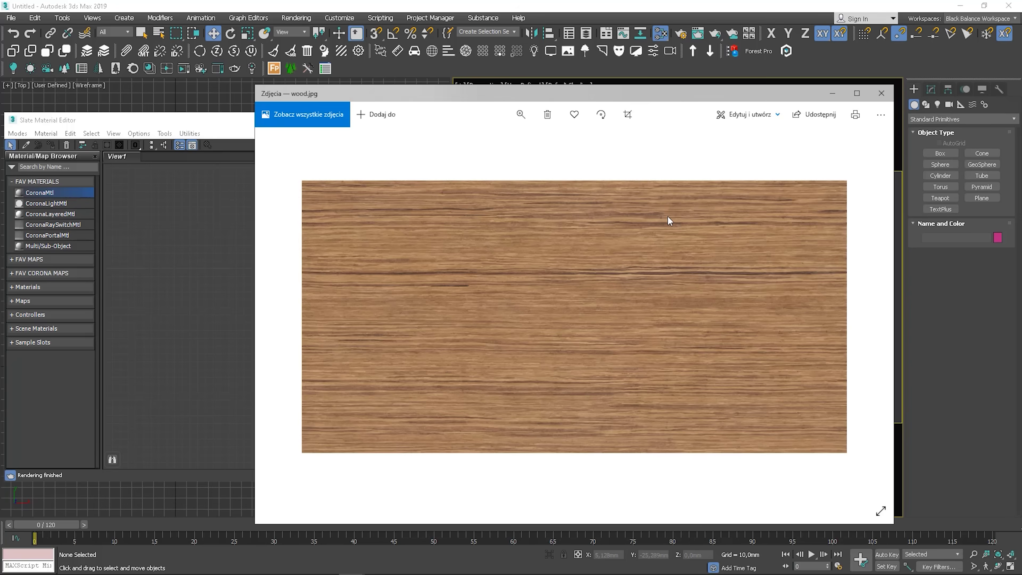
Add a CoronaMtl and a wood.jpg bitmap node, with the bitmap on diffuse colour
click(44, 197)
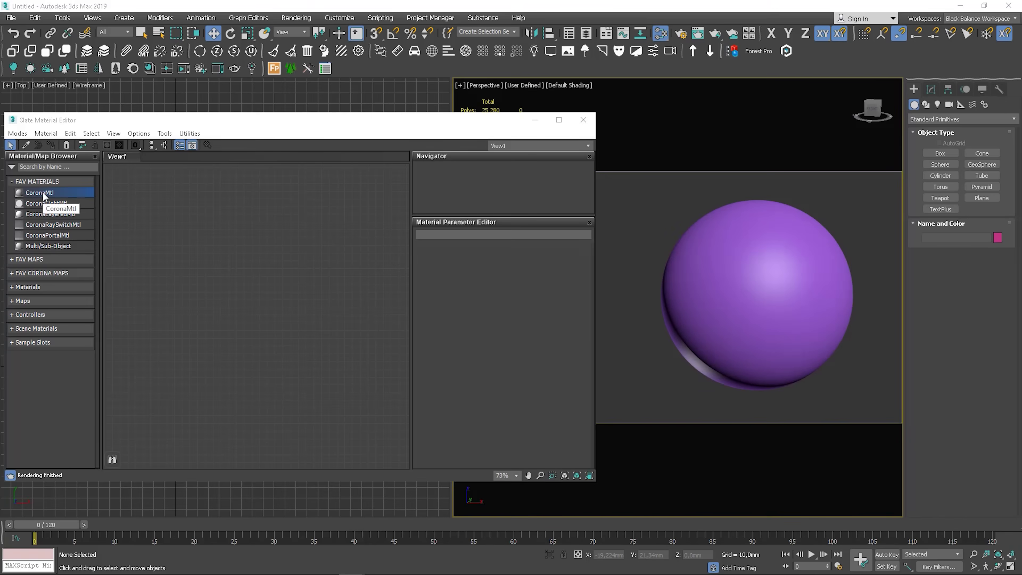
drag(43, 196, 266, 246)
drag(433, 263, 295, 232)
Add a Color Correction map from FAV MAPS, fed by the wood bitmap, and open its settings
scroll(145, 339, up, 2)
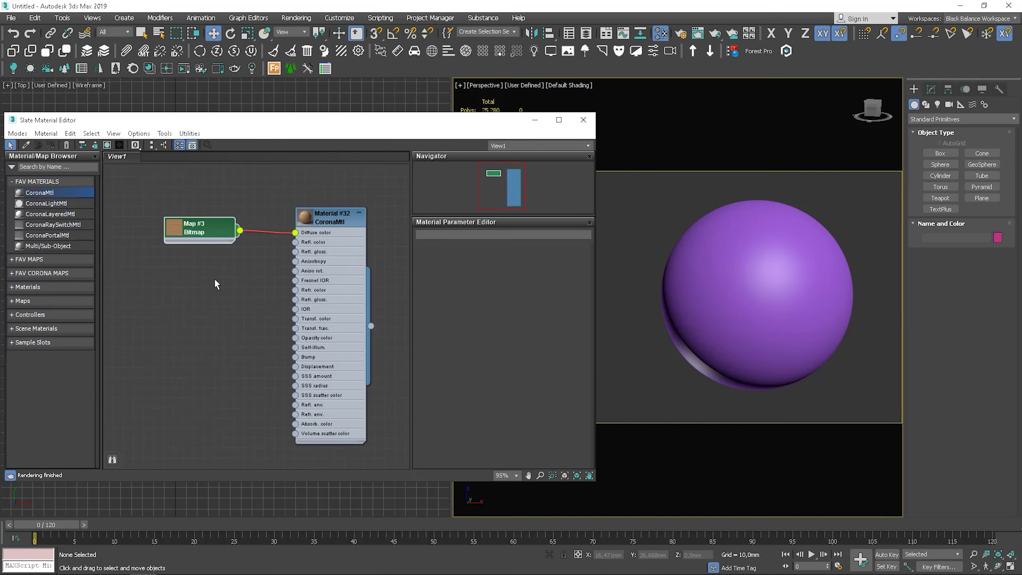
click(27, 260)
drag(30, 270, 230, 276)
drag(239, 231, 194, 283)
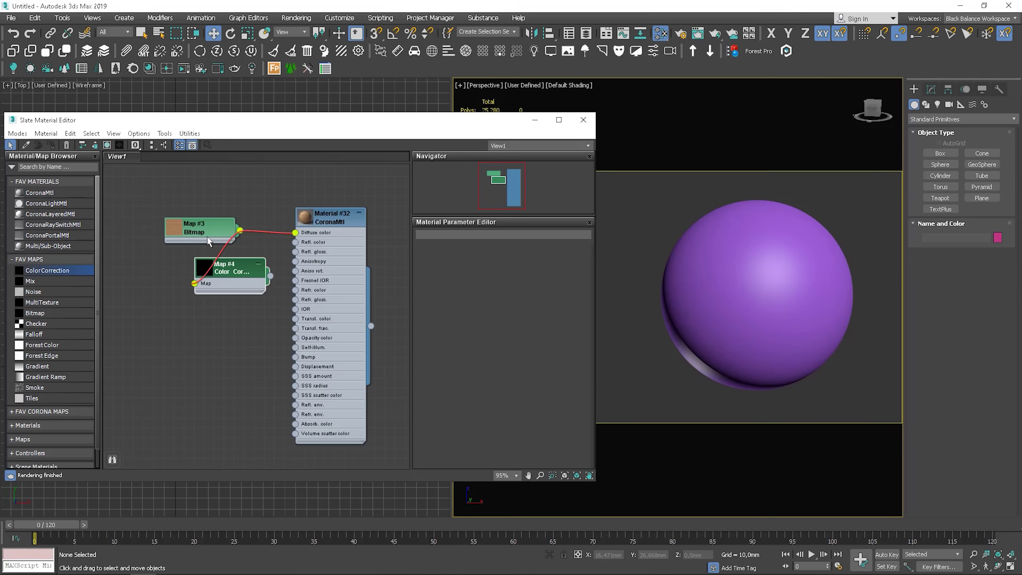
drag(208, 241, 148, 251)
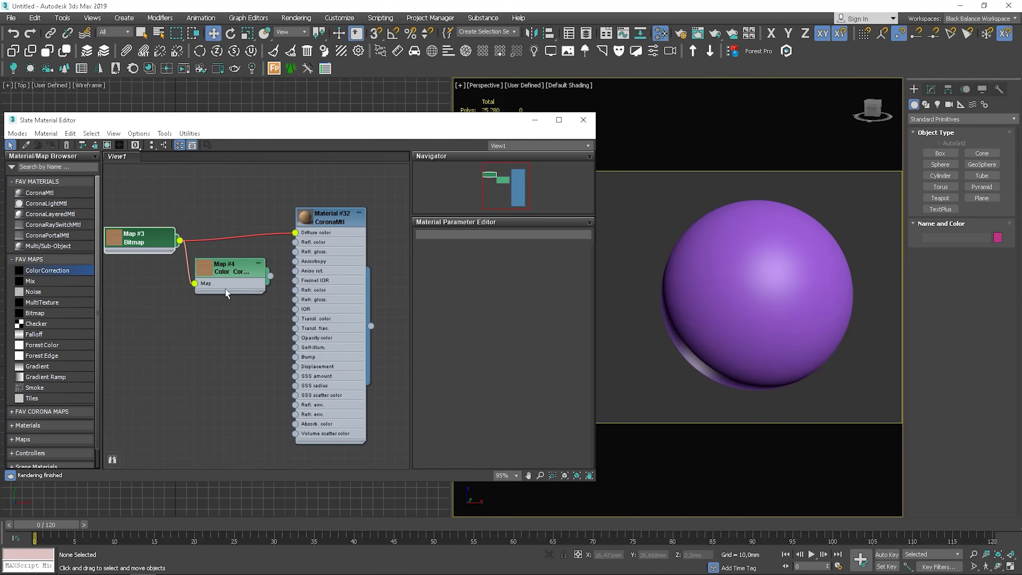
double_click(229, 268)
Desaturate Map #4 to -100, set reflection level to 0,55, and wire Map #4 to Refl. gloss
drag(468, 397, 421, 396)
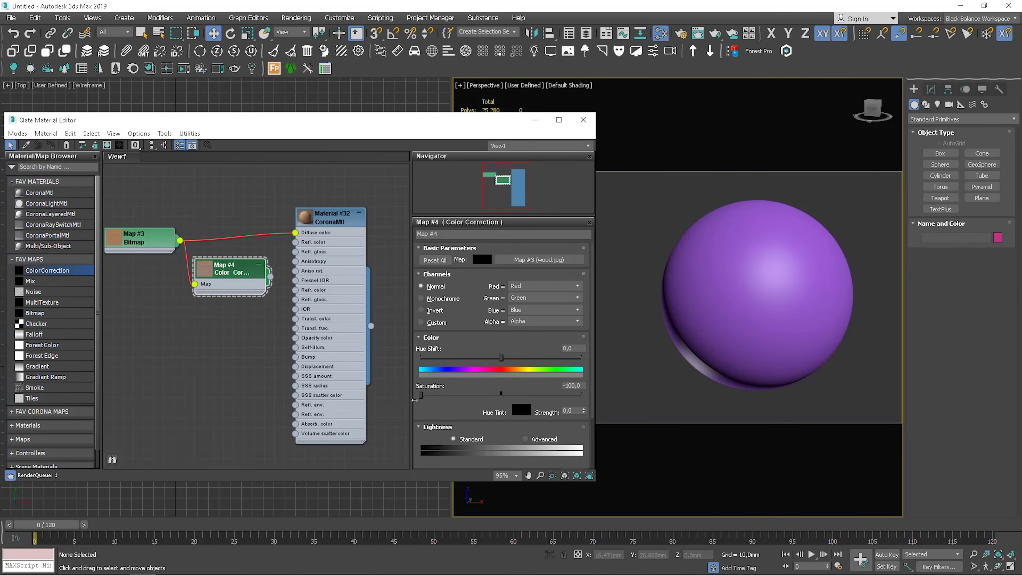
double_click(312, 222)
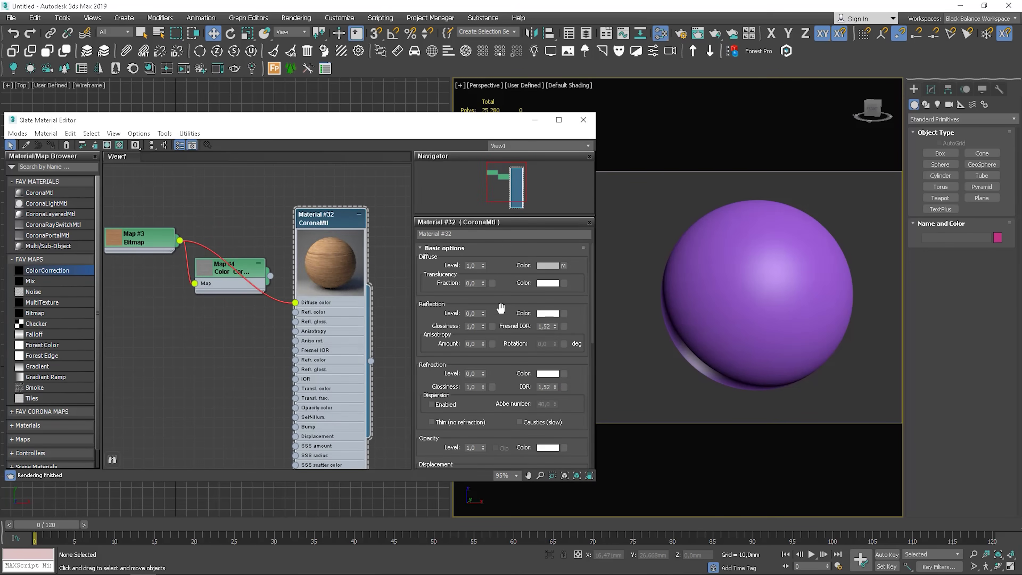
click(472, 314)
text(1)
key(Return)
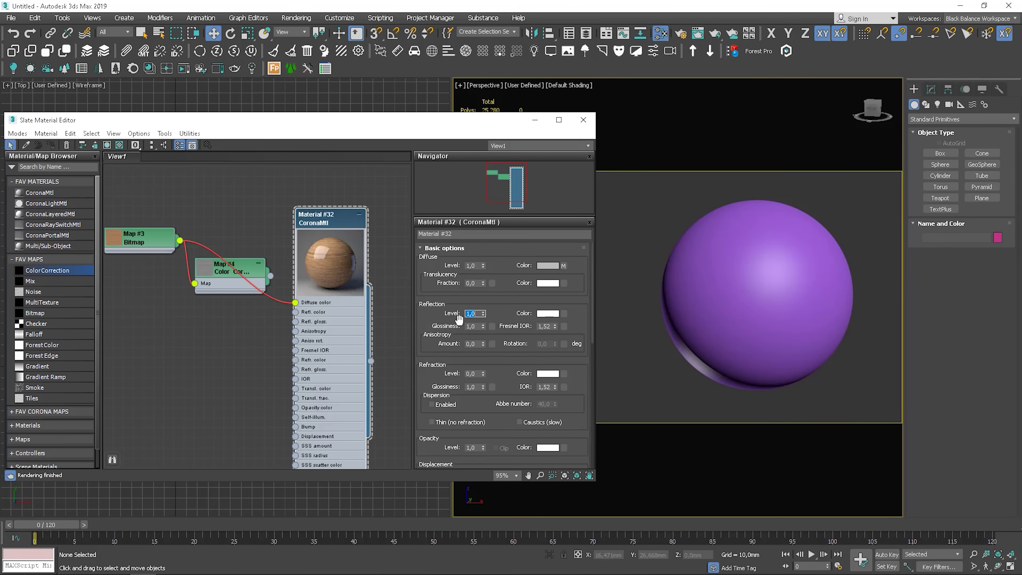
key(Return)
drag(238, 288, 296, 324)
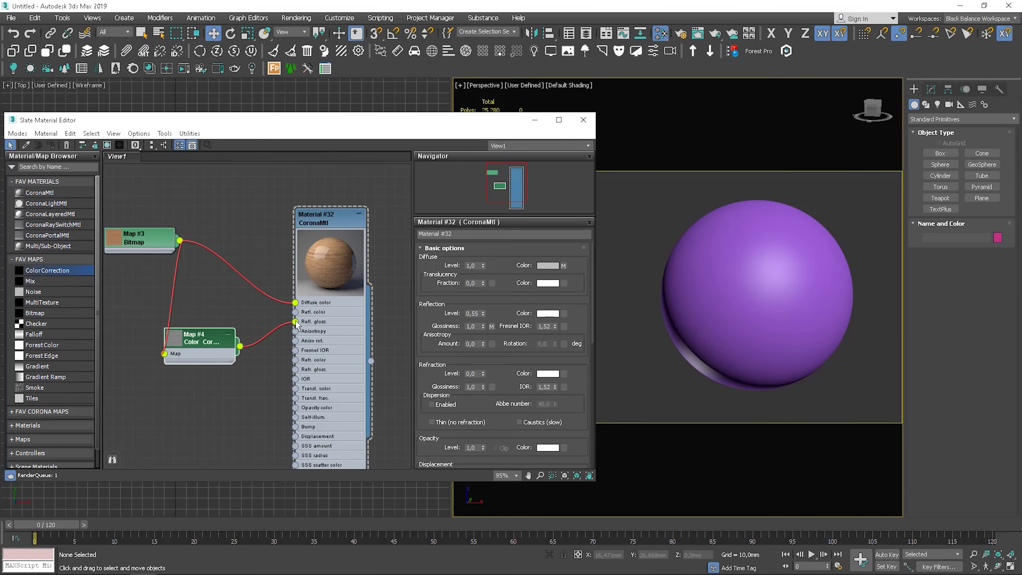
Shift-clone the greyscale map as Map #5 and connect it to Bump
scroll(226, 361, down, 1)
middle_drag(226, 361, 236, 273)
mouse_move(236, 273)
shift+mouse_down()
mouse_move(235, 323)
mouse_move(321, 351)
shift+mouse_up()
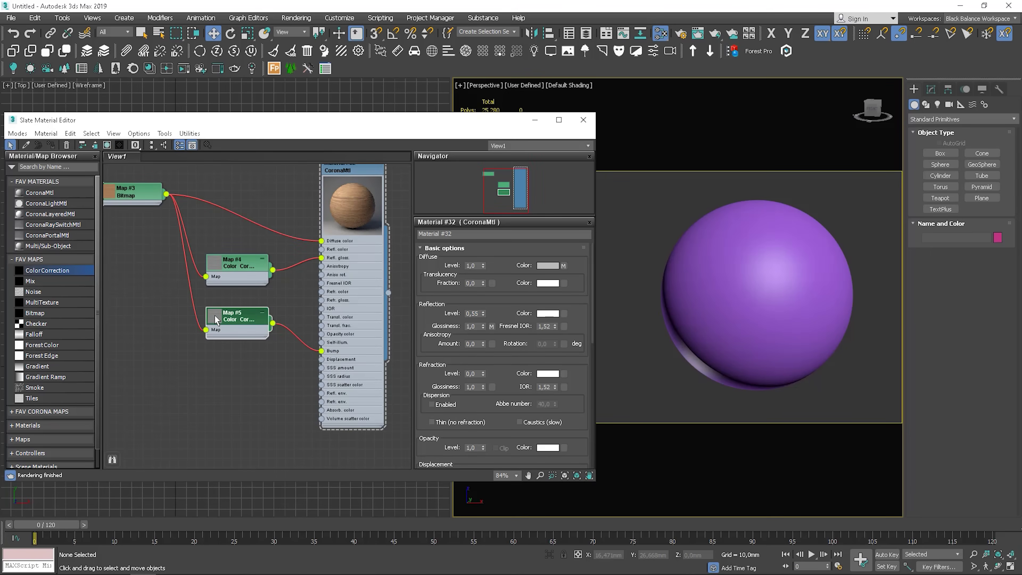
double_click(212, 321)
drag(254, 321, 190, 321)
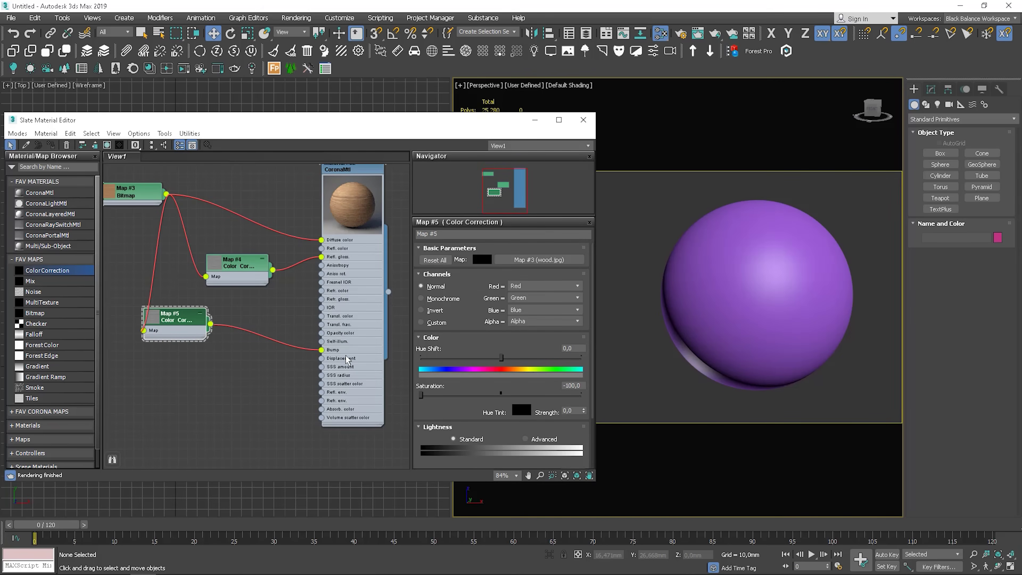
Switch Map #5 to advanced lightness and try gain 130 with gamma 0,8, then 0,7
click(549, 435)
scroll(550, 433, down, 2)
click(497, 413)
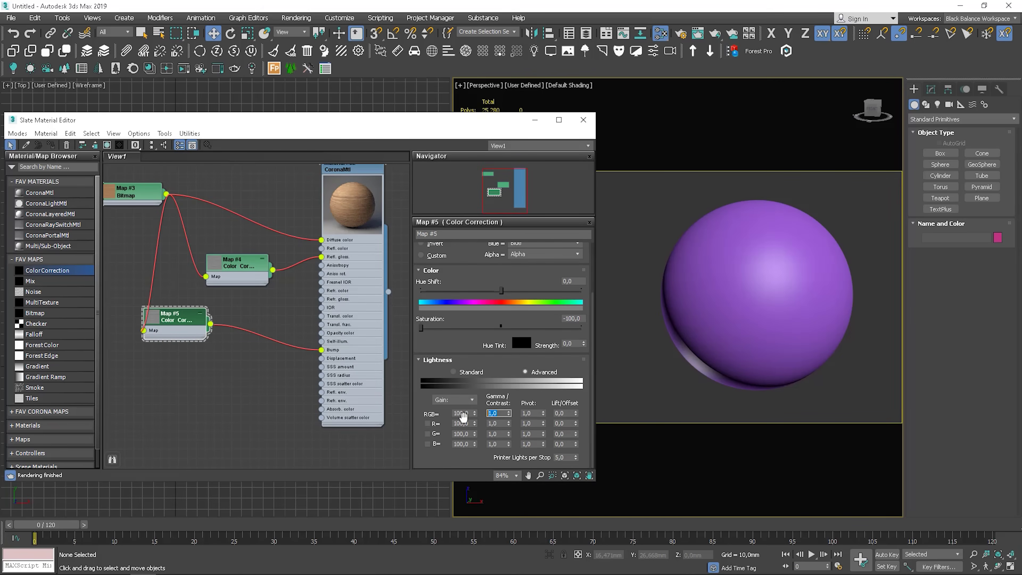
text(0,8)
key(Return)
click(464, 413)
text(130)
key(Return)
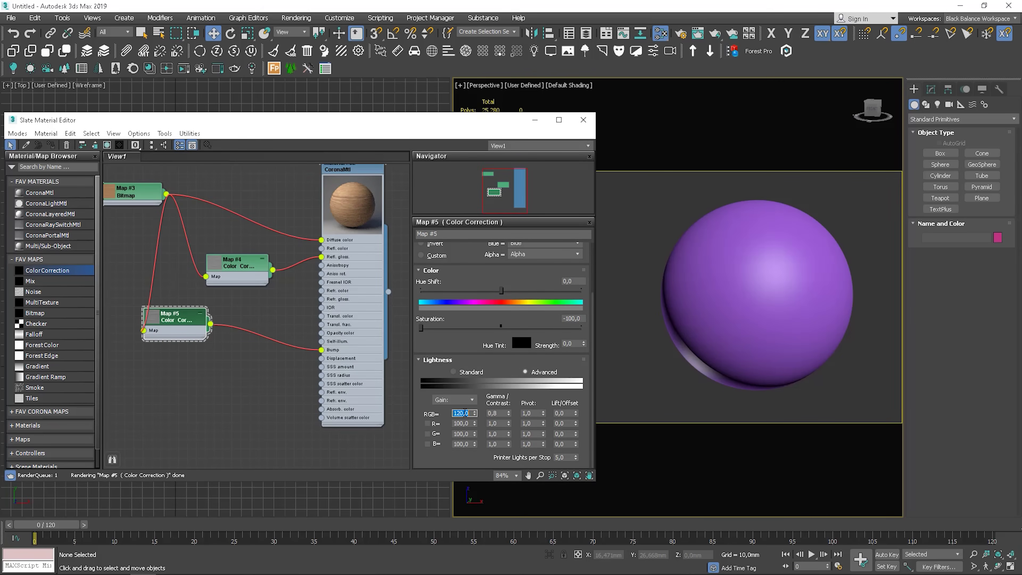
double_click(504, 413)
text(0,7)
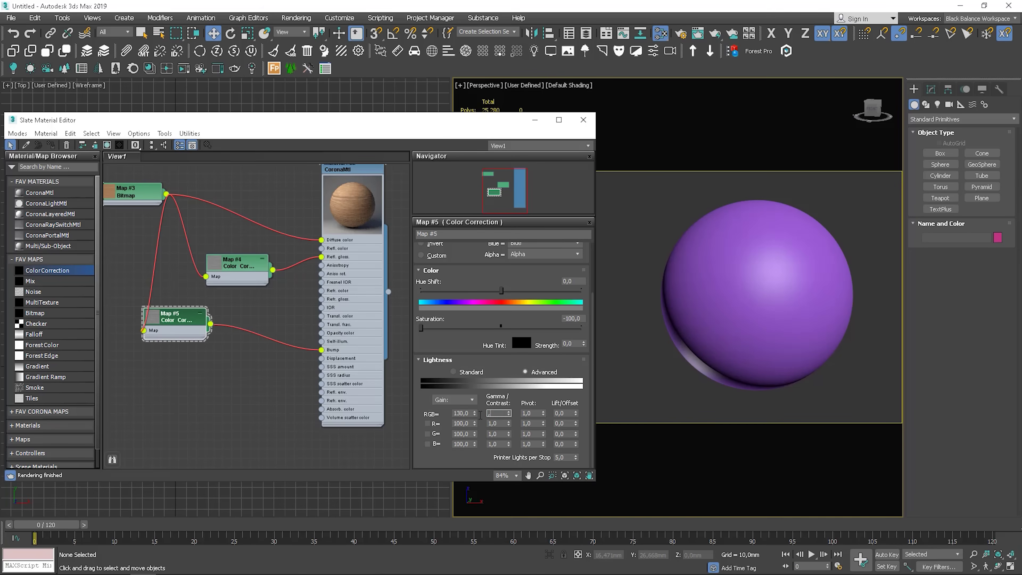
key(Return)
Expand the bump and glossiness map previews and stack the glossiness map above bump
double_click(152, 318)
drag(195, 354, 239, 351)
double_click(214, 262)
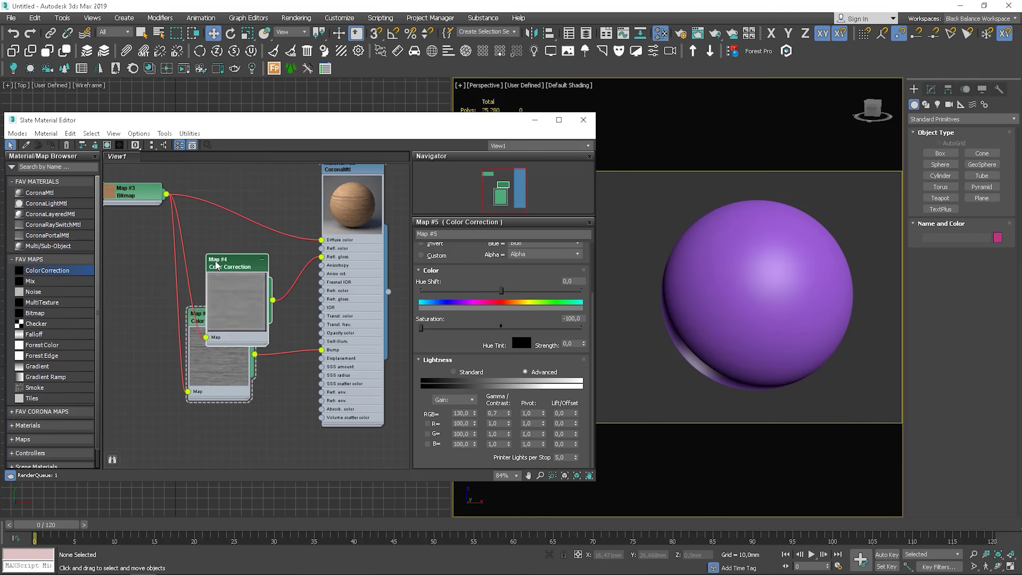
drag(237, 259, 217, 218)
Set the bump map to gamma 0,6 and gain 200, and apply the wood material to the sphere
double_click(499, 413)
key(BackSpace)
text(0,6)
key(Return)
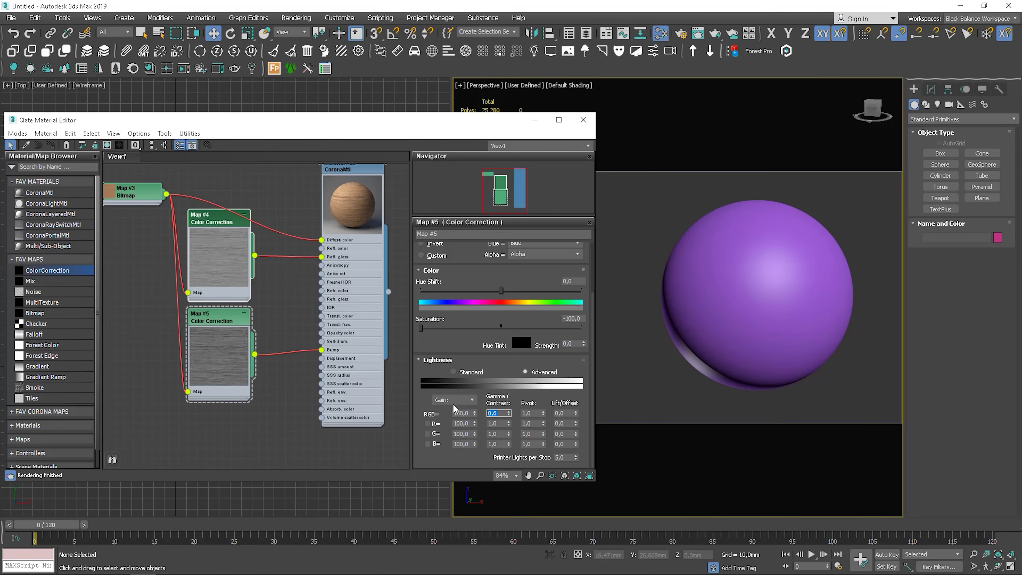
double_click(461, 413)
text(150)
key(Return)
text(200)
key(Return)
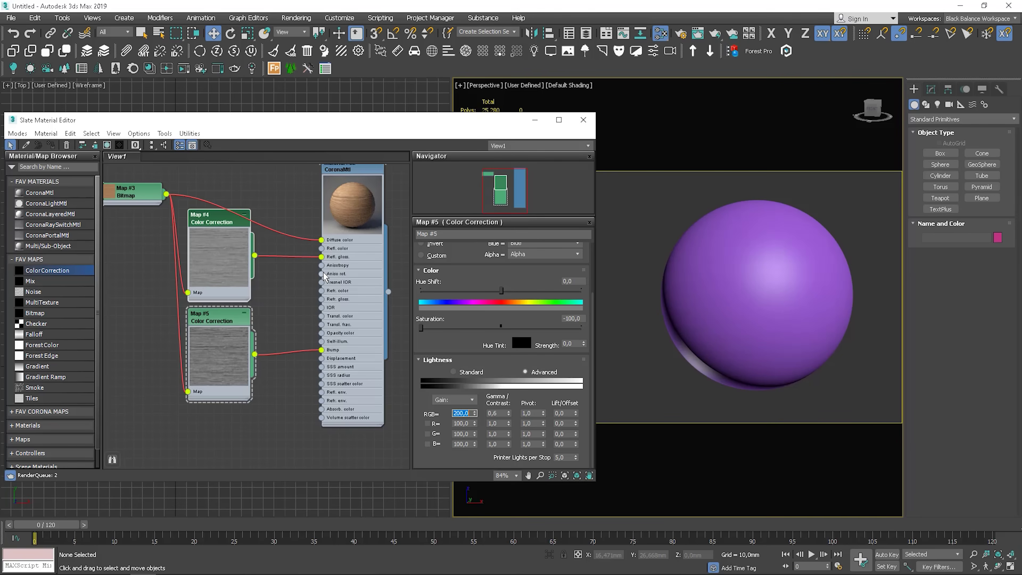
middle_drag(256, 226, 197, 261)
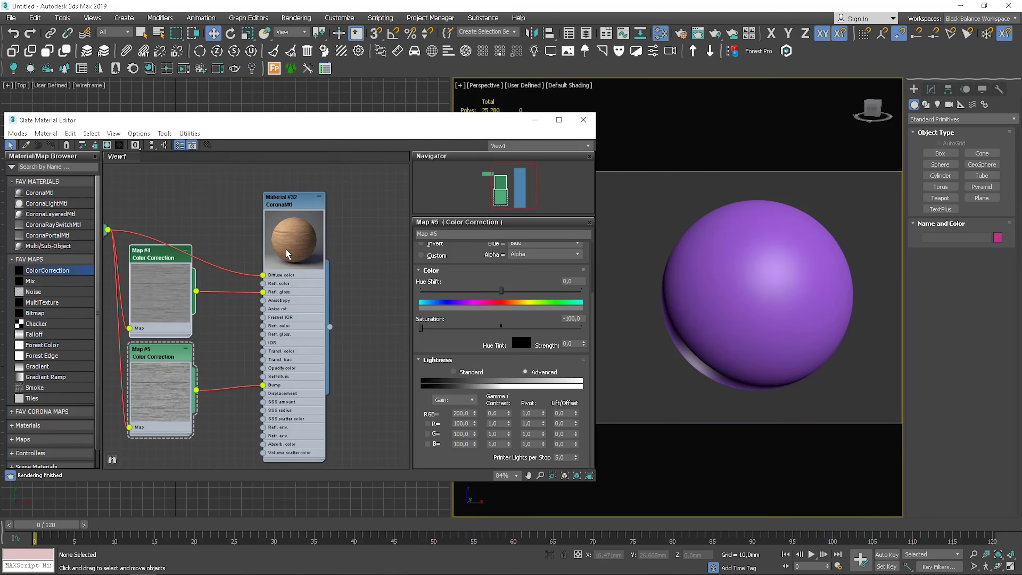
drag(330, 327, 803, 283)
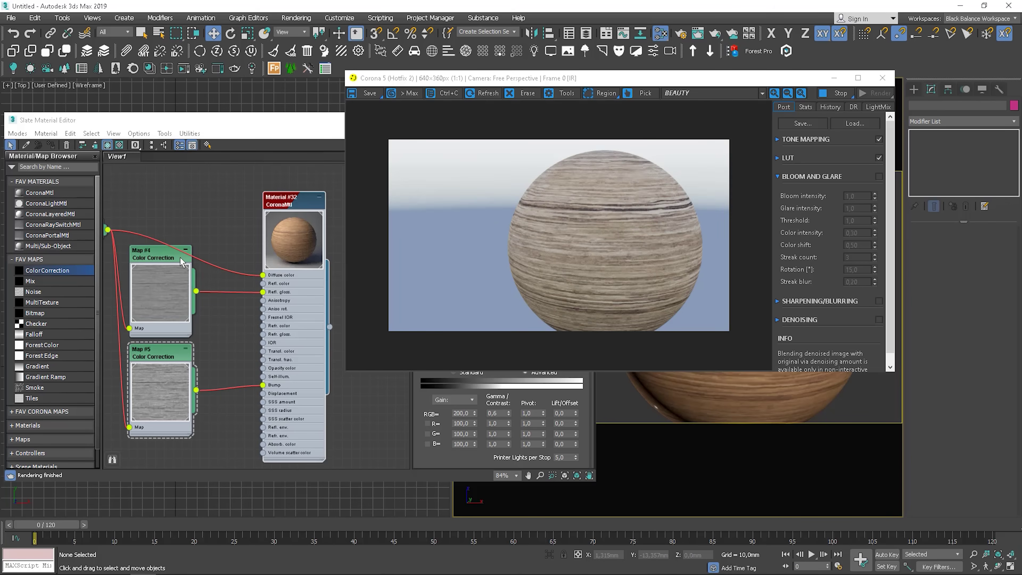
Set the glossiness map's gamma to 1,2 and its gain to 150
click(161, 259)
click(159, 254)
drag(362, 119, 274, 77)
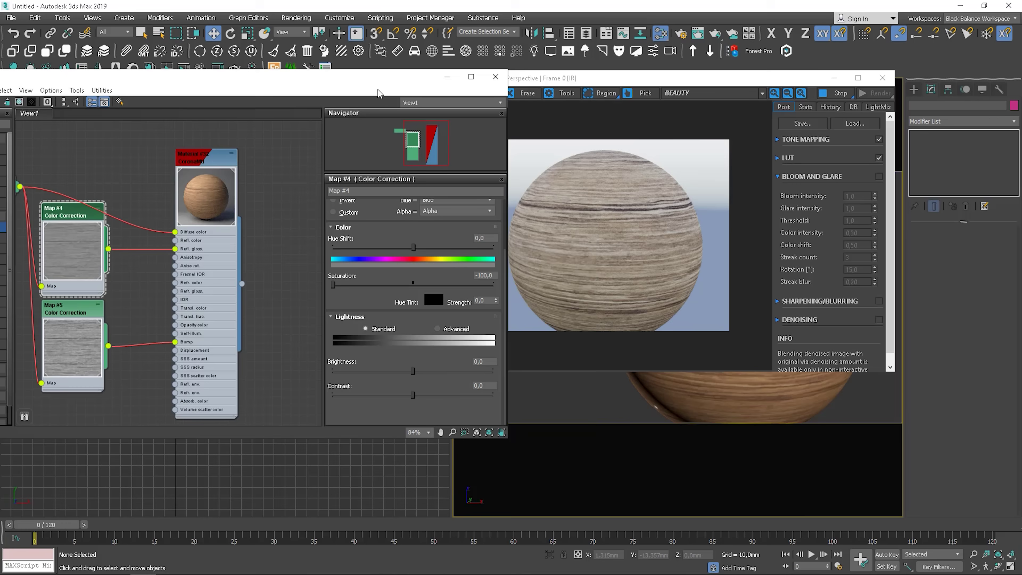
click(411, 371)
text(1,)
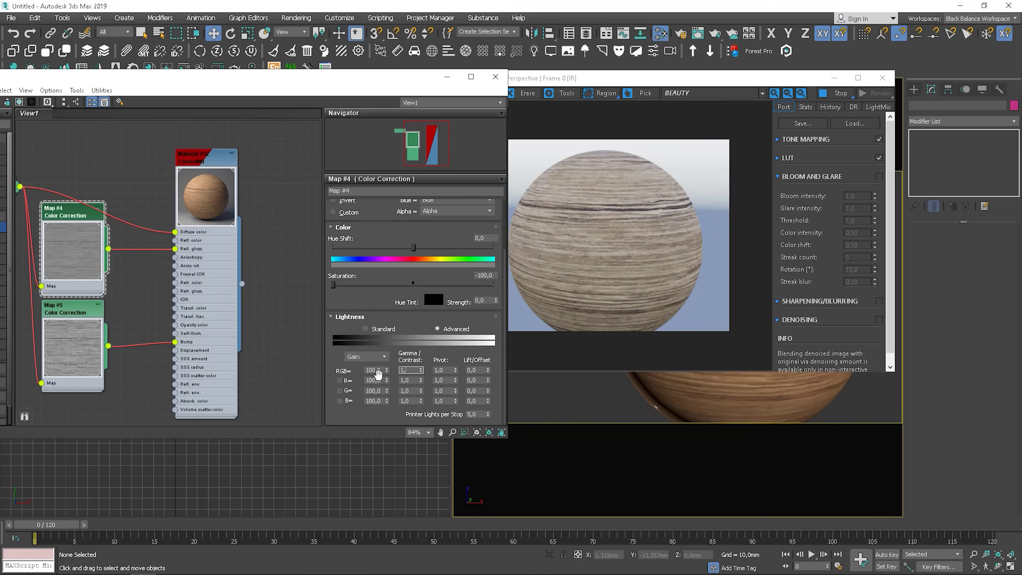
text(2)
click(375, 371)
text(150)
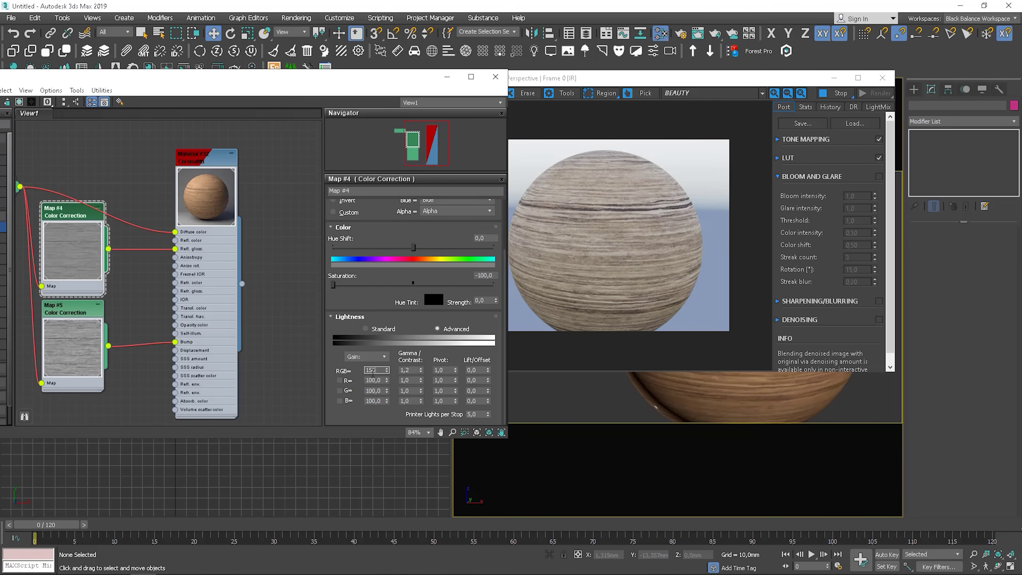
key(Return)
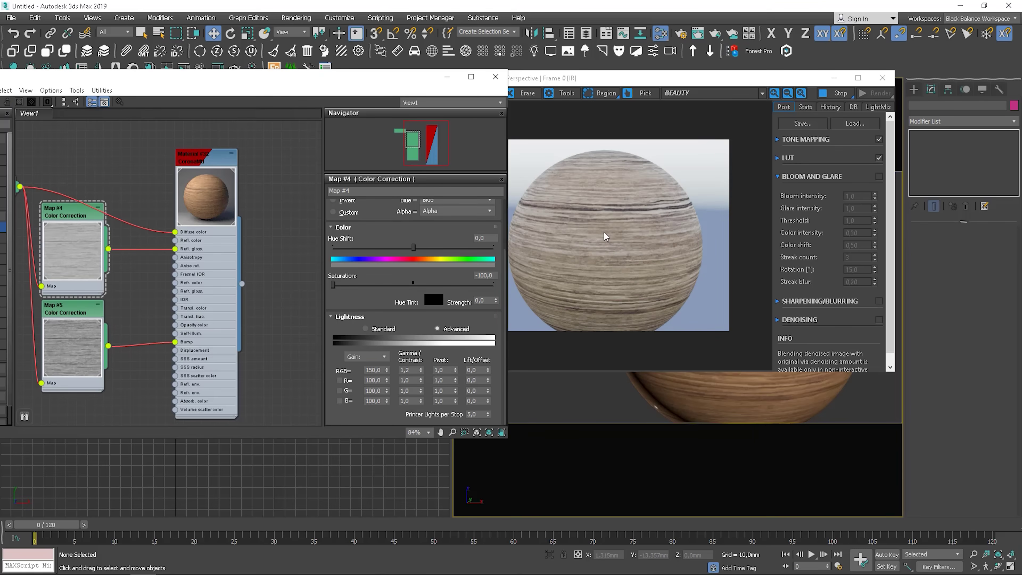
View the CESSENTIAL_Reflect pass while raising the wood map's RGB gamma/contrast to 1,5
click(708, 93)
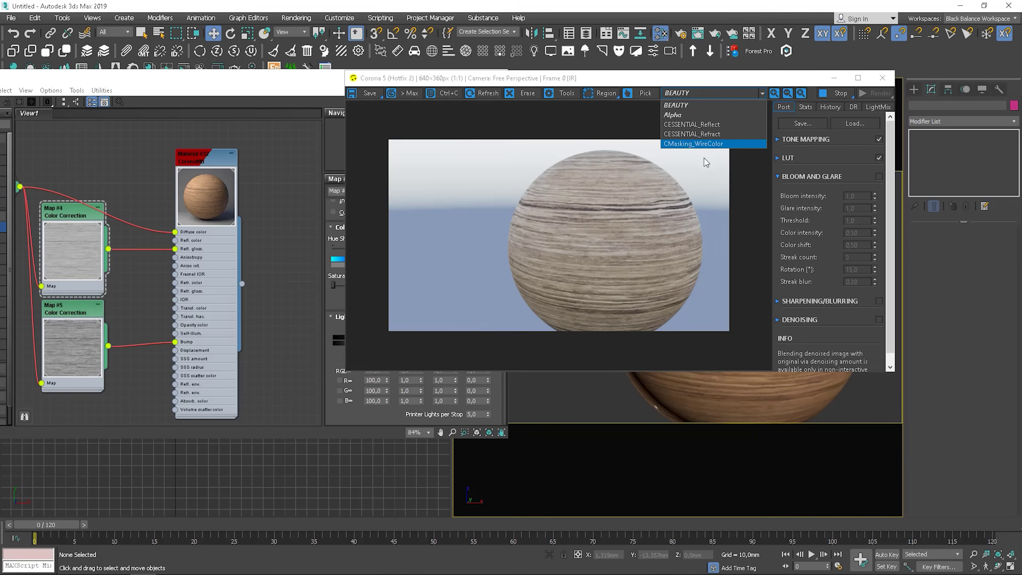
click(711, 131)
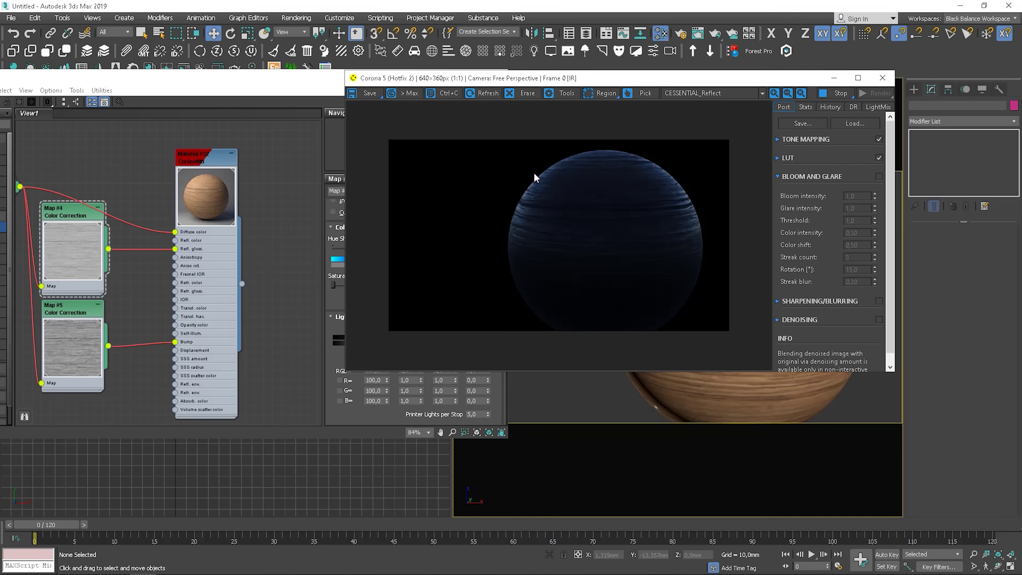
click(314, 82)
double_click(407, 369)
text(1,5)
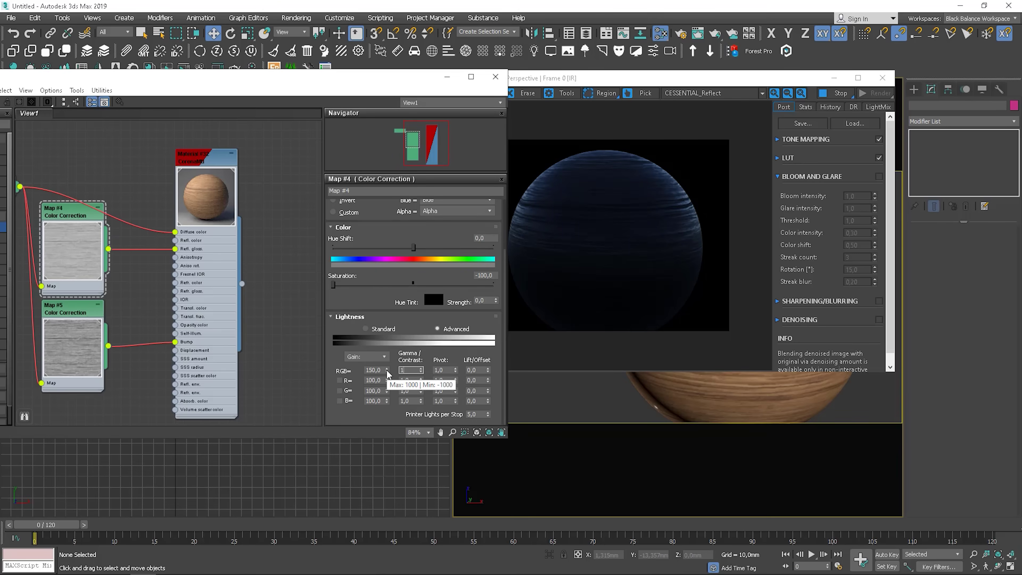
key(Return)
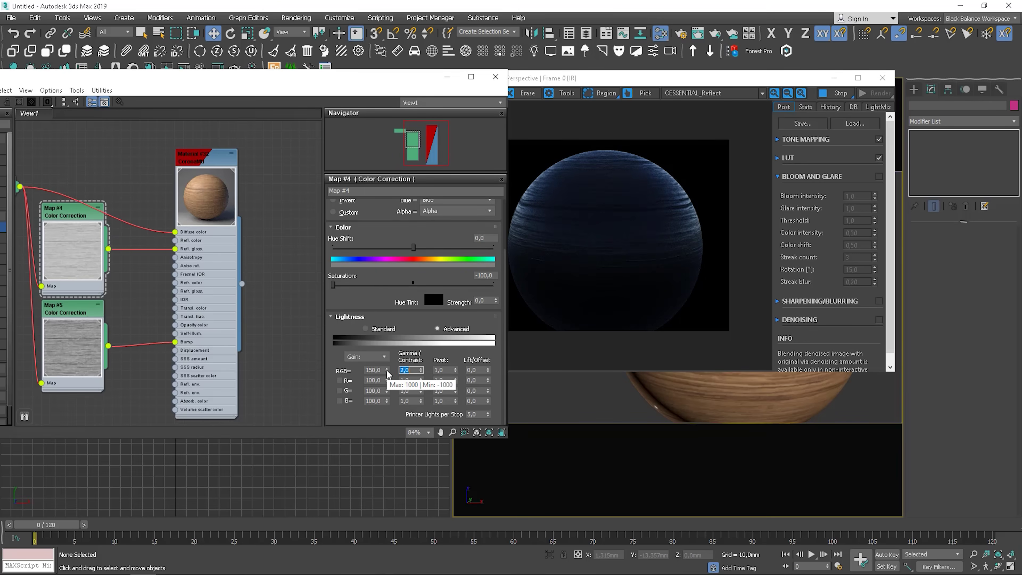
text(1,2)
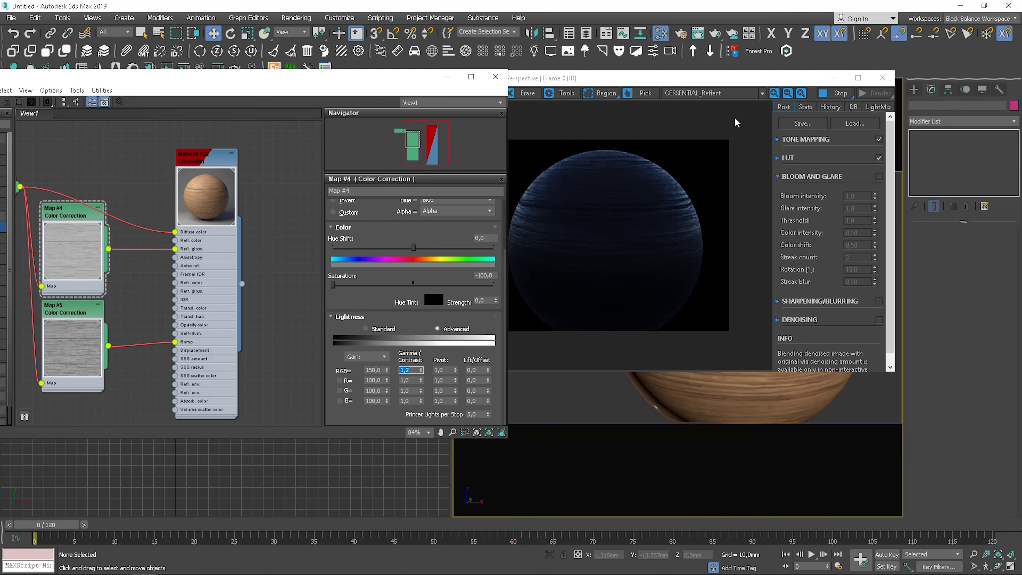
Switch the Corona frame buffer back to the BEAUTY pass
click(728, 93)
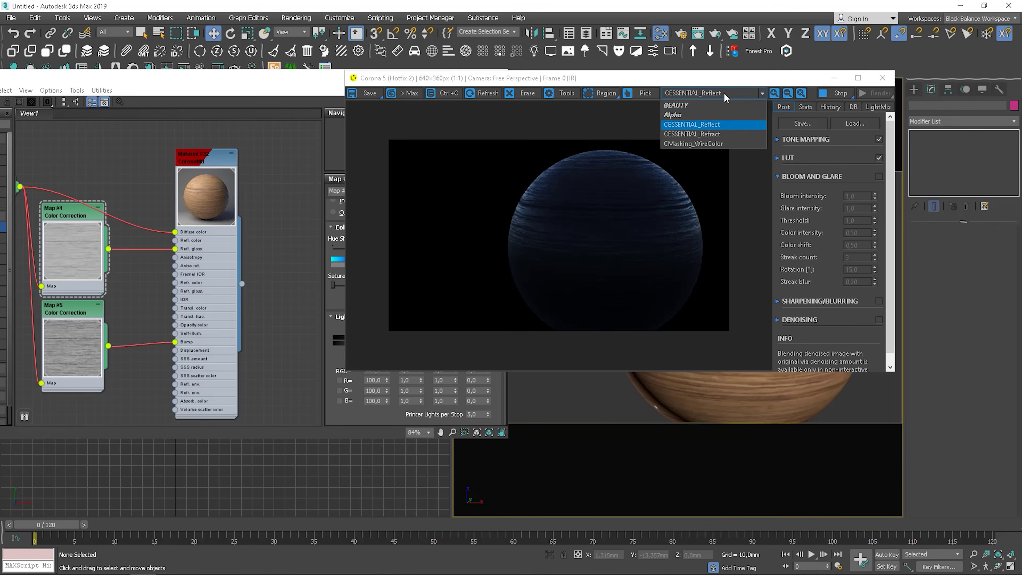
click(713, 105)
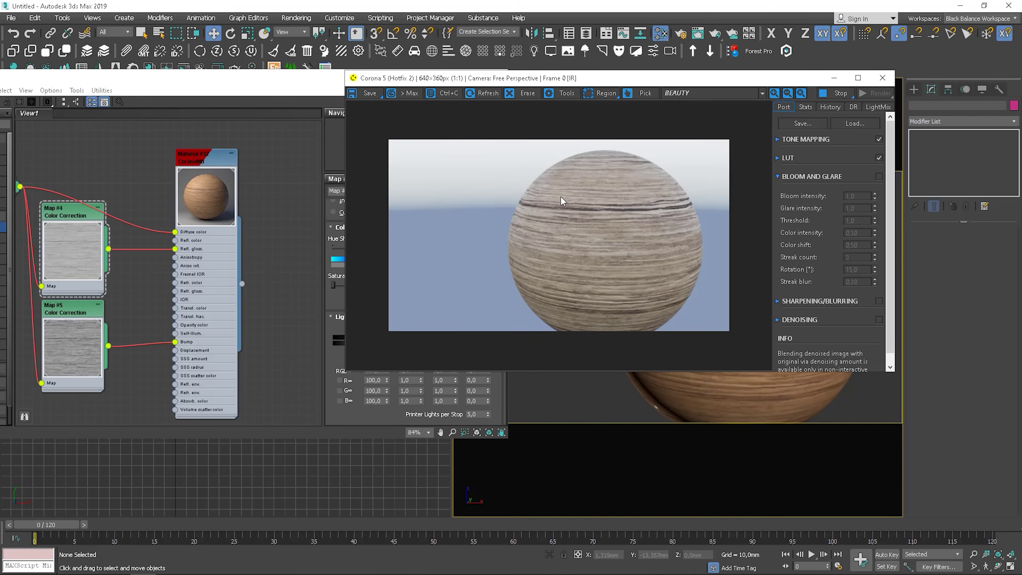
scroll(756, 403, up, 5)
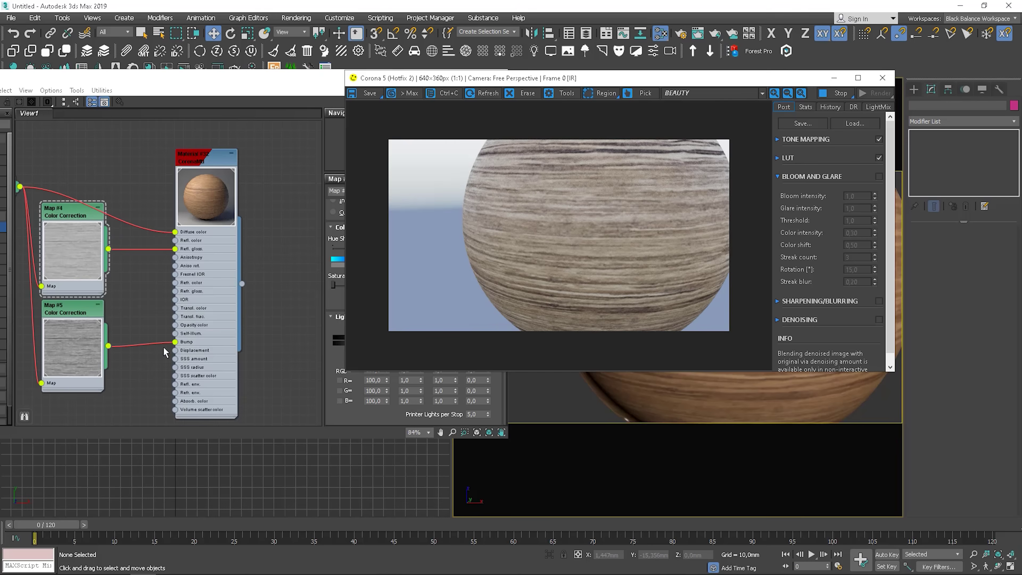
Delete the wood map wires into Diffuse and Refl. gloss, then reconnect Map #3 to Diffuse color
click(176, 251)
key(Delete)
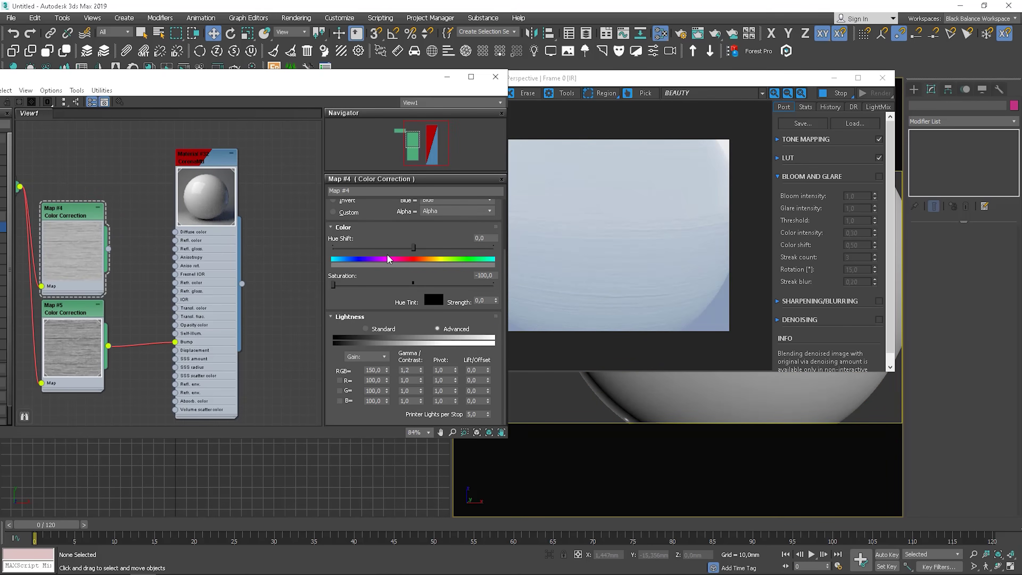
middle_drag(79, 171, 115, 178)
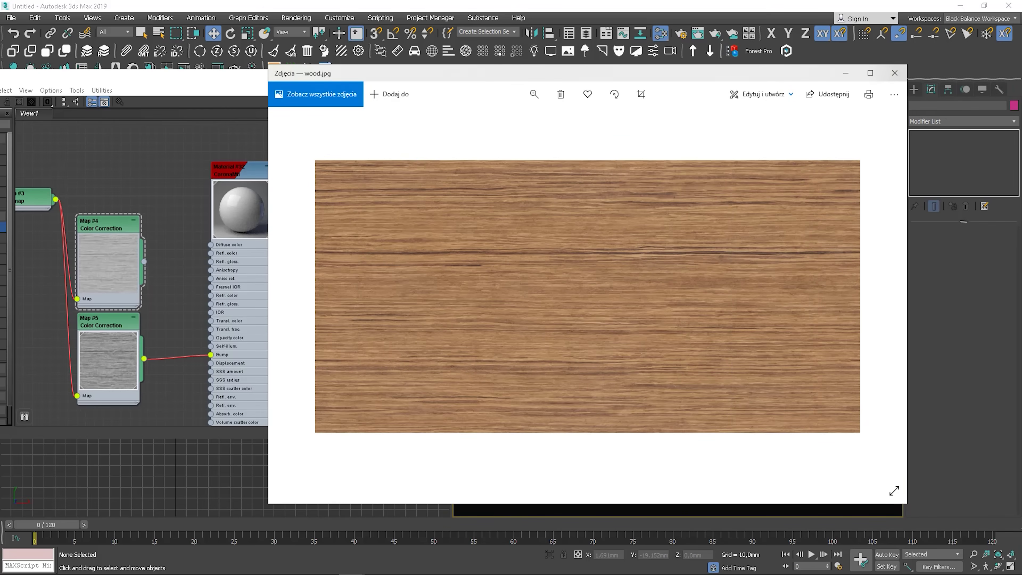
click(895, 73)
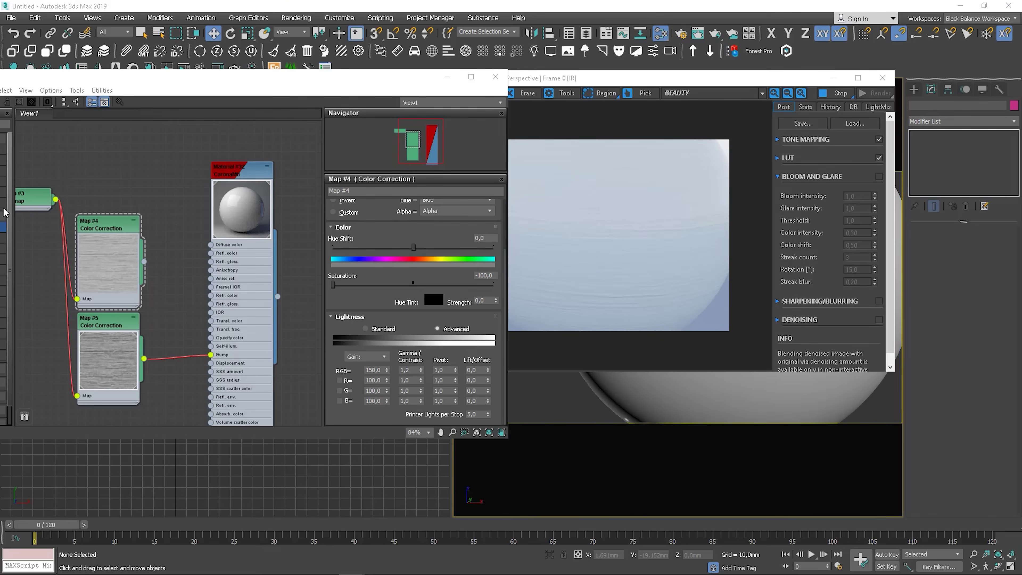
drag(56, 204, 211, 245)
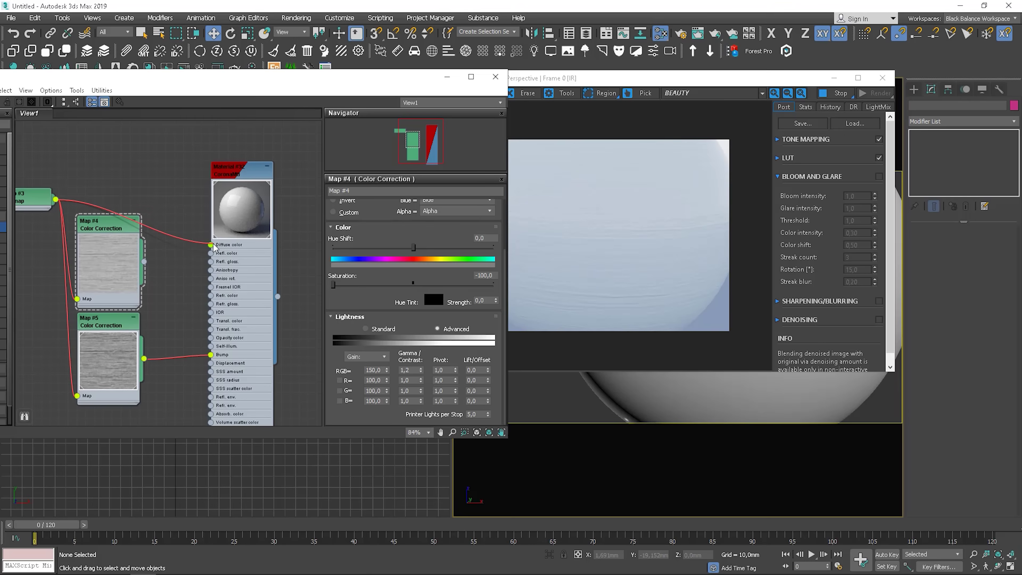
Reconnect Map #4 to Refl. gloss and stop the interactive render
drag(143, 262, 211, 262)
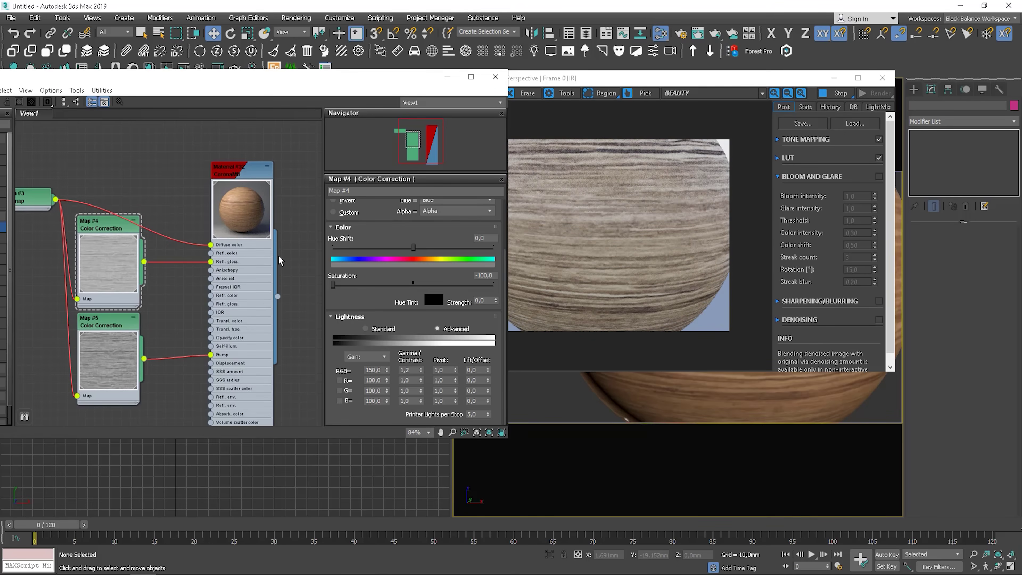
click(840, 95)
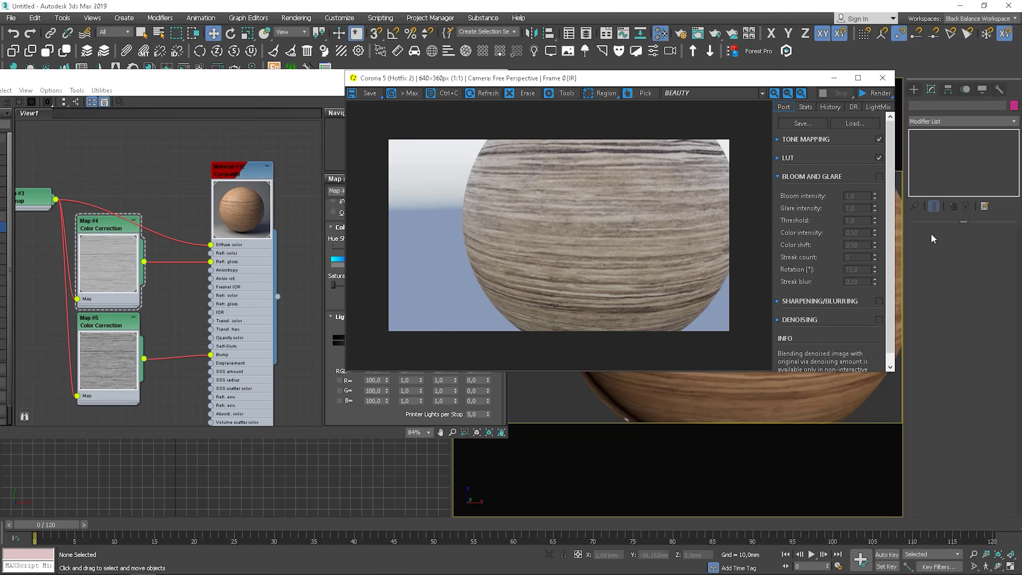
key(alt+Tab)
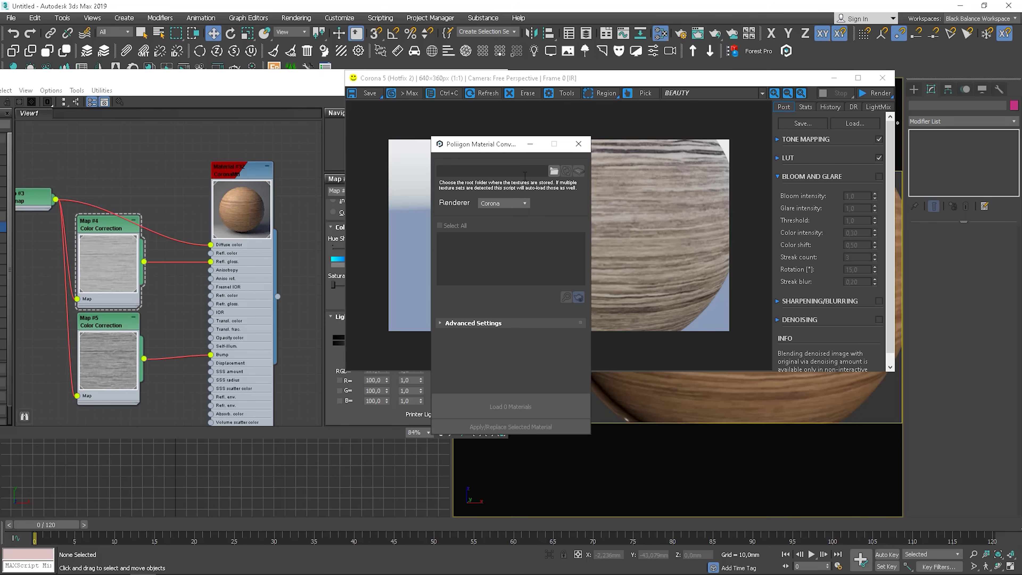
Point the converter at the Wood PBR folder, load its one material, and select the sphere
click(554, 170)
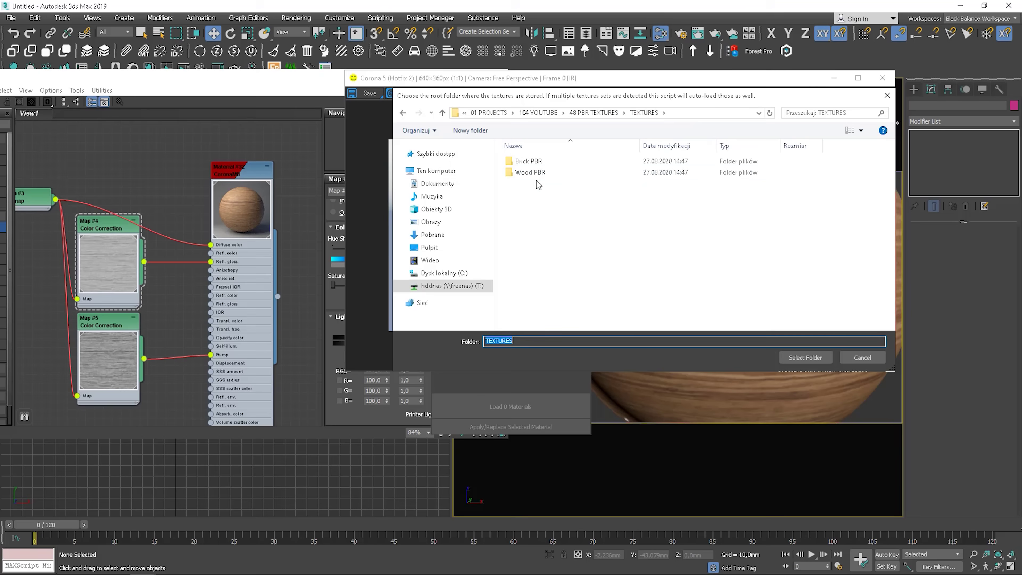
click(542, 173)
click(812, 358)
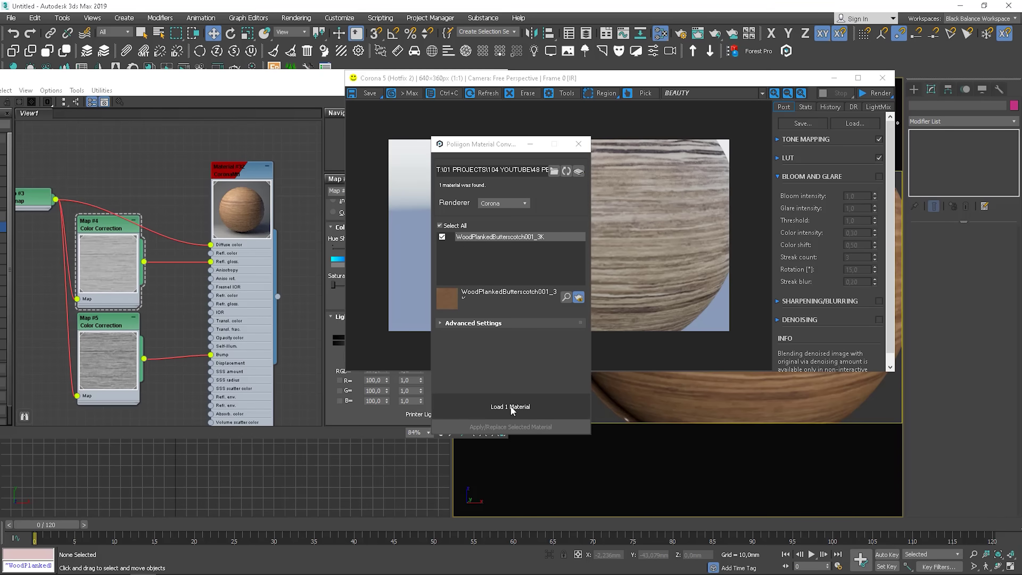
click(510, 406)
click(543, 325)
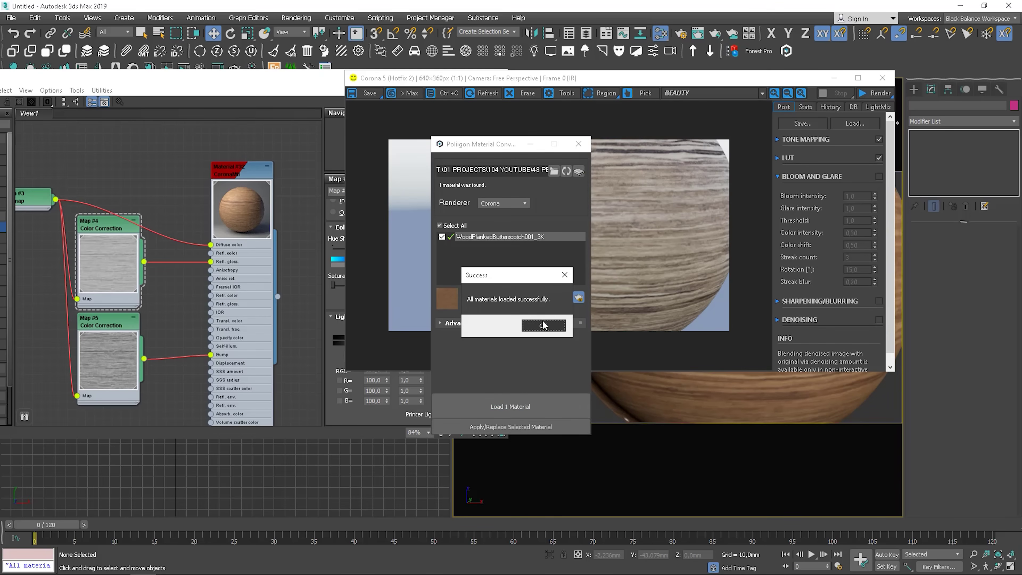
click(716, 387)
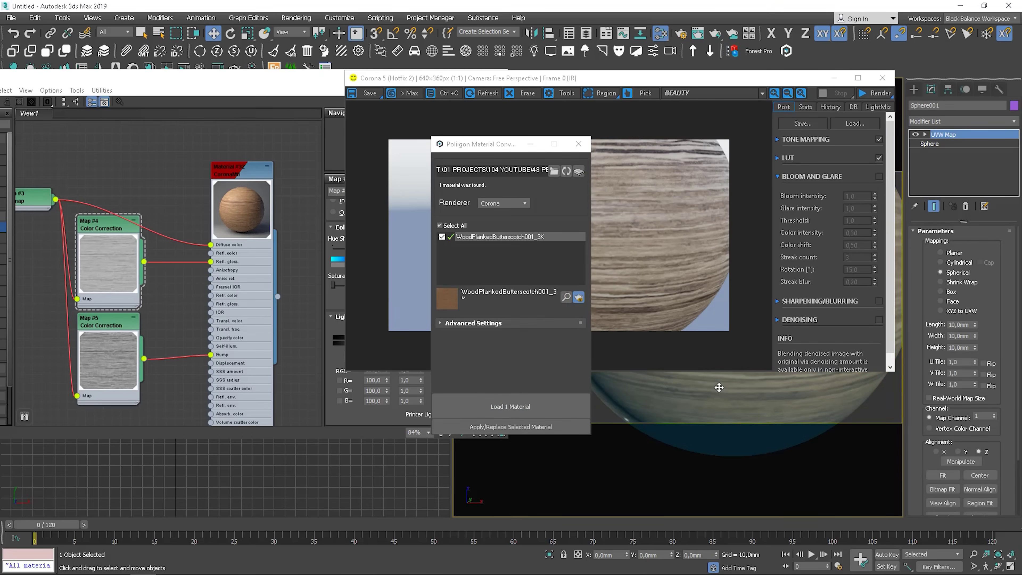
drag(612, 78, 334, 72)
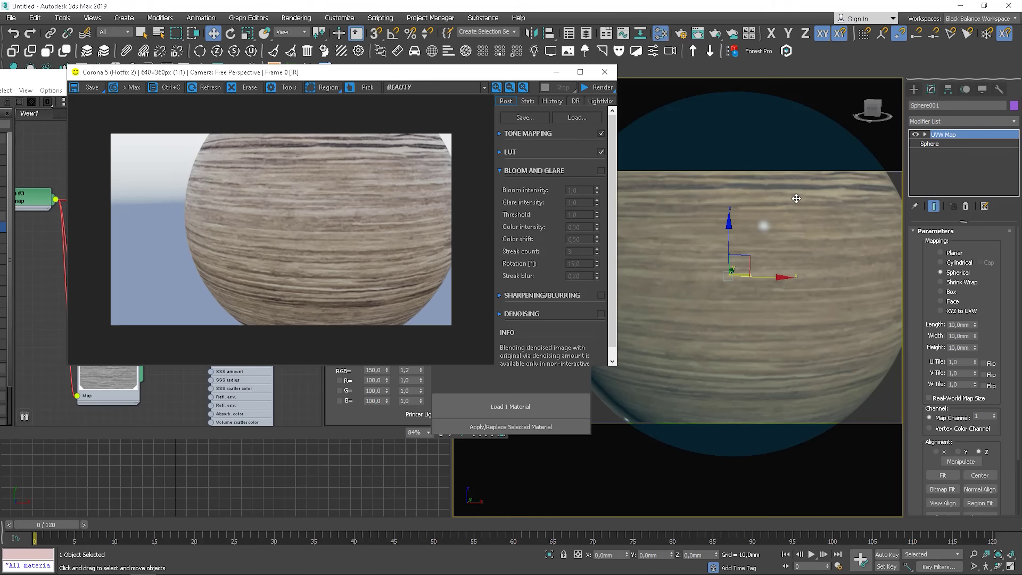
Clone the sphere along X as Sphere002 and apply the Poliigon wood material to it
scroll(784, 266, down, 4)
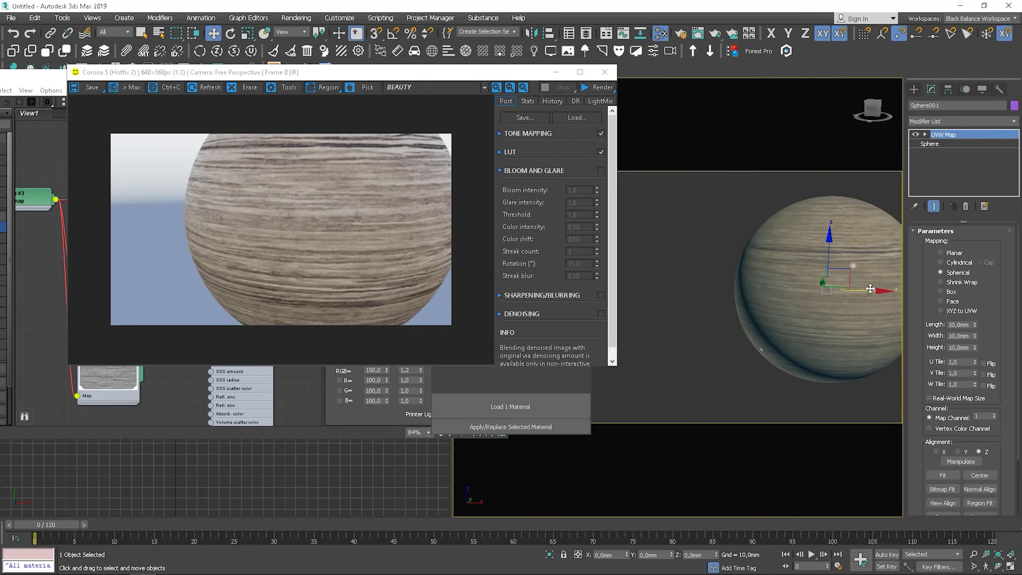
shift+drag(804, 284, 650, 273)
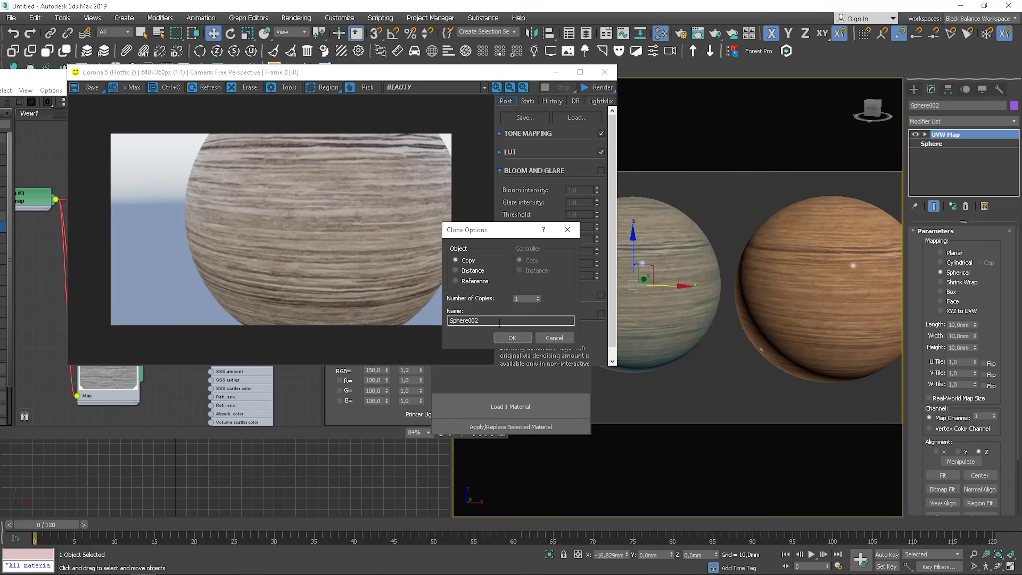
click(511, 338)
drag(458, 78, 776, 80)
click(510, 417)
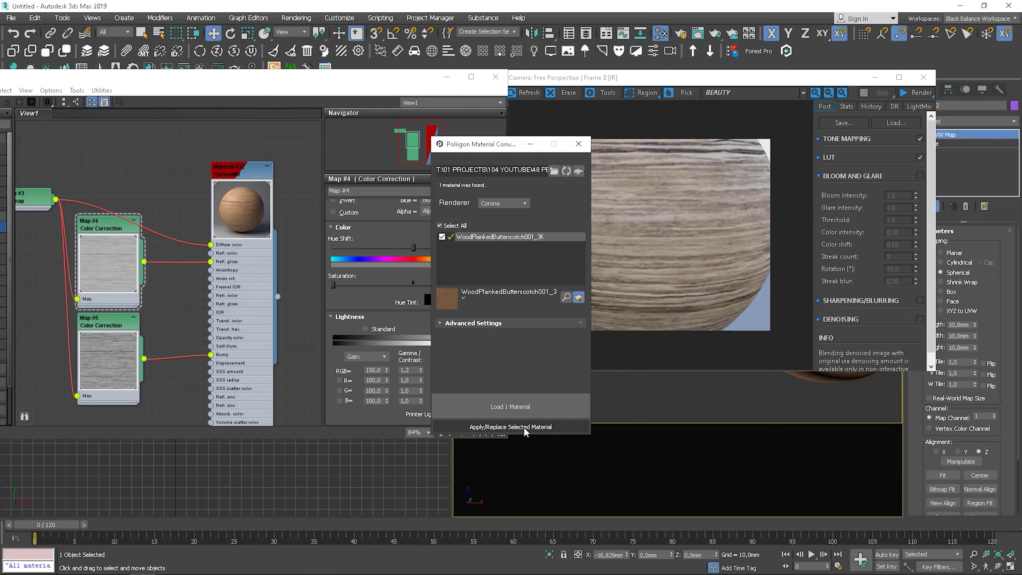
Drag WoodPlankedButters from Scene Materials into the Slate view as an instance
middle_drag(199, 312, 292, 156)
click(548, 407)
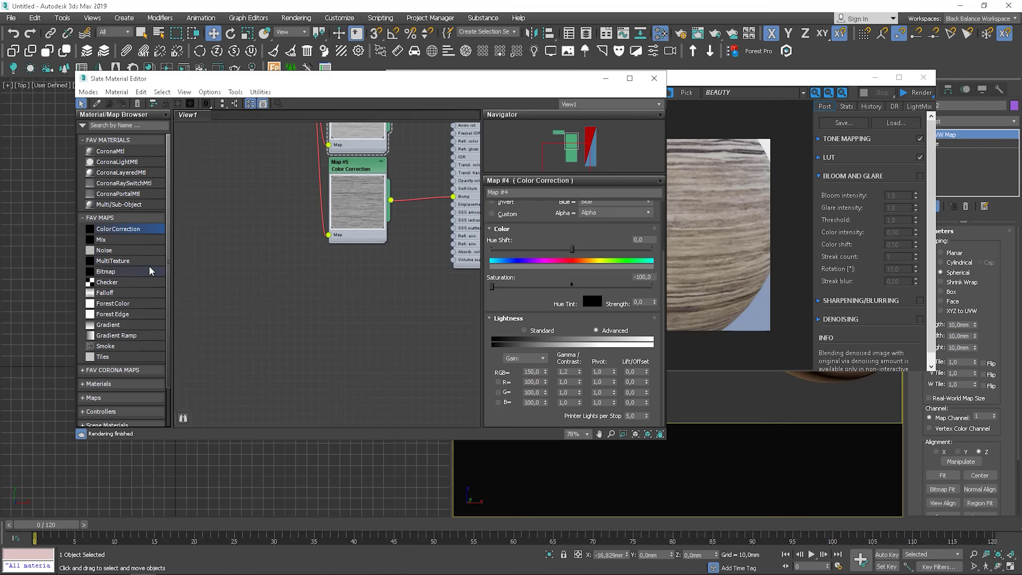
click(107, 380)
drag(121, 392, 408, 319)
click(348, 292)
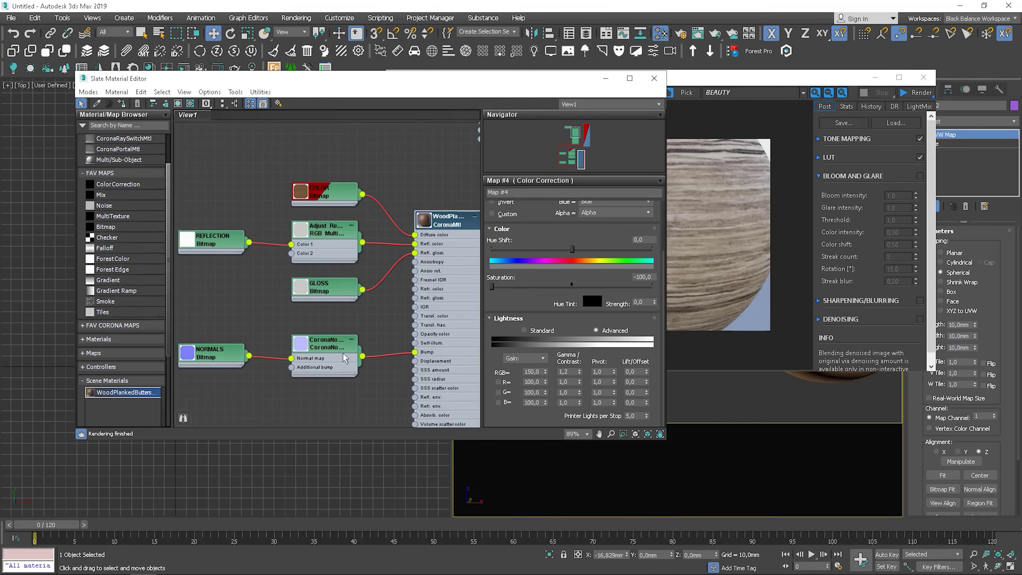
Open the WoodPlankedButterscotch001_3K CoronaMtl parameters and its large material preview
double_click(447, 226)
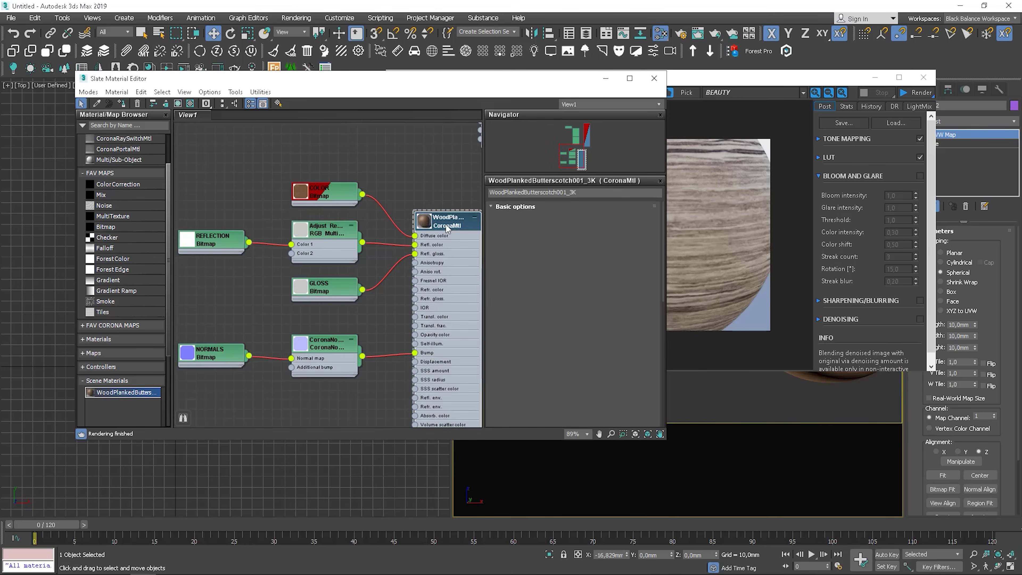
double_click(424, 221)
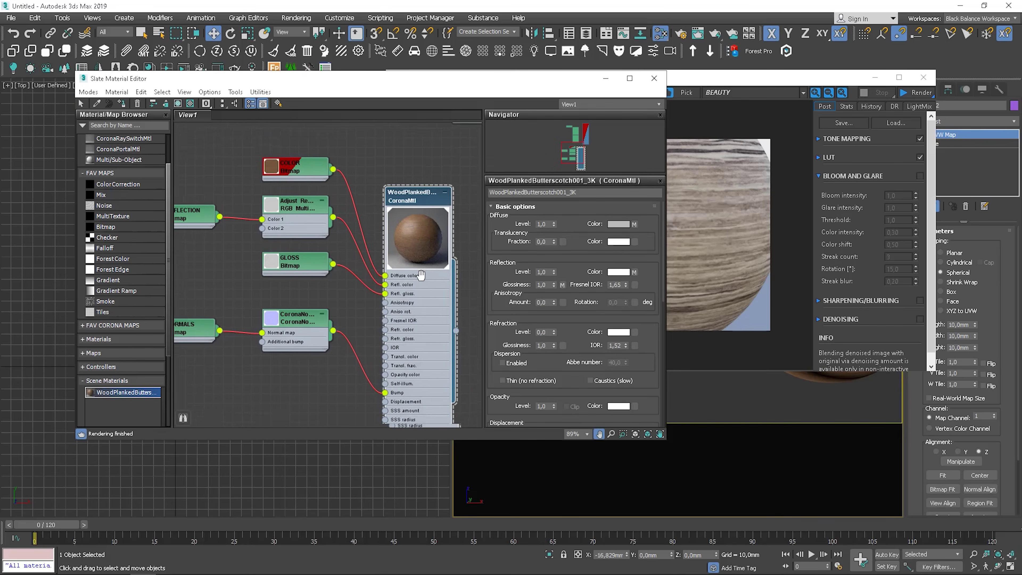
drag(497, 79, 388, 105)
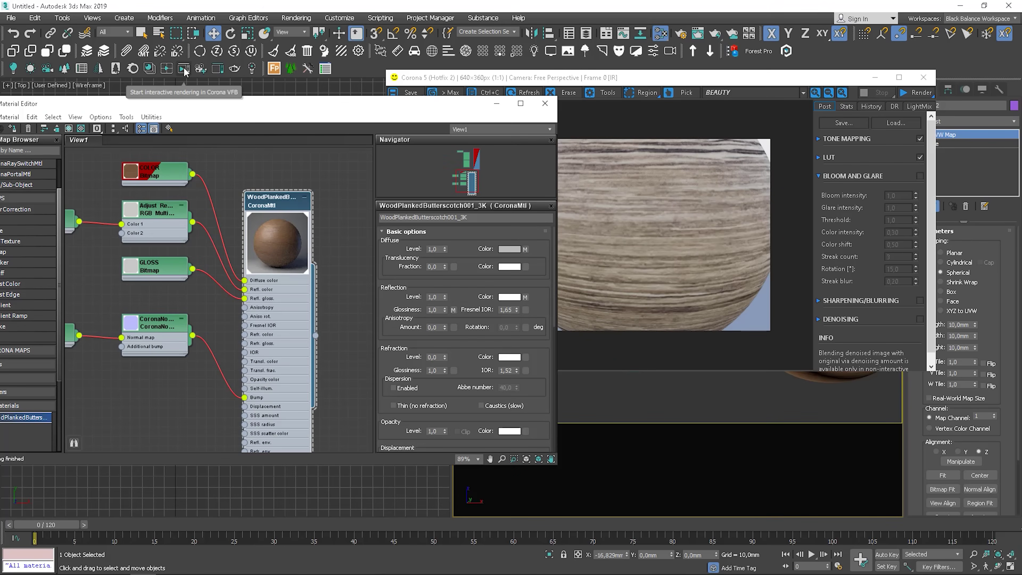
Restart the interactive render and zoom the frame buffer to 2:1 on the wood sphere
click(183, 72)
click(718, 81)
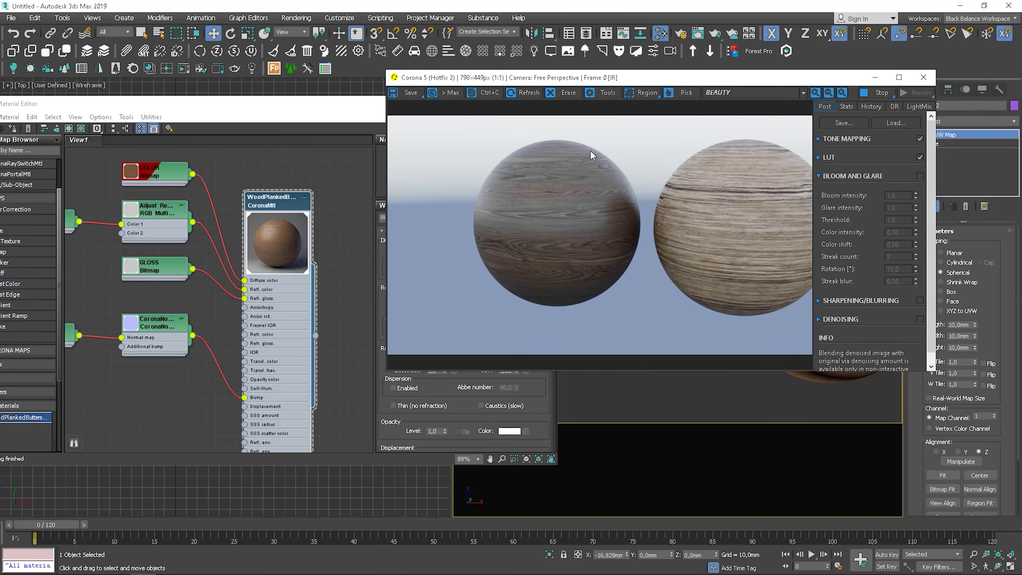
scroll(746, 292, up, 1)
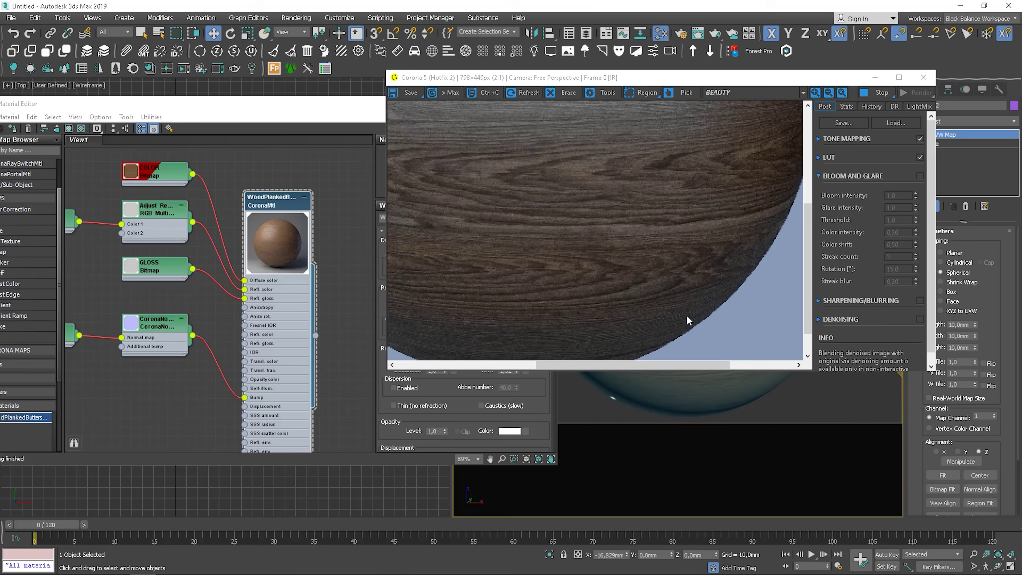
Rearrange the CoronaNormal, GLOSS and Adjust RGB nodes and delete the Diffuse, Refl. color and Refl. gloss wires
click(155, 322)
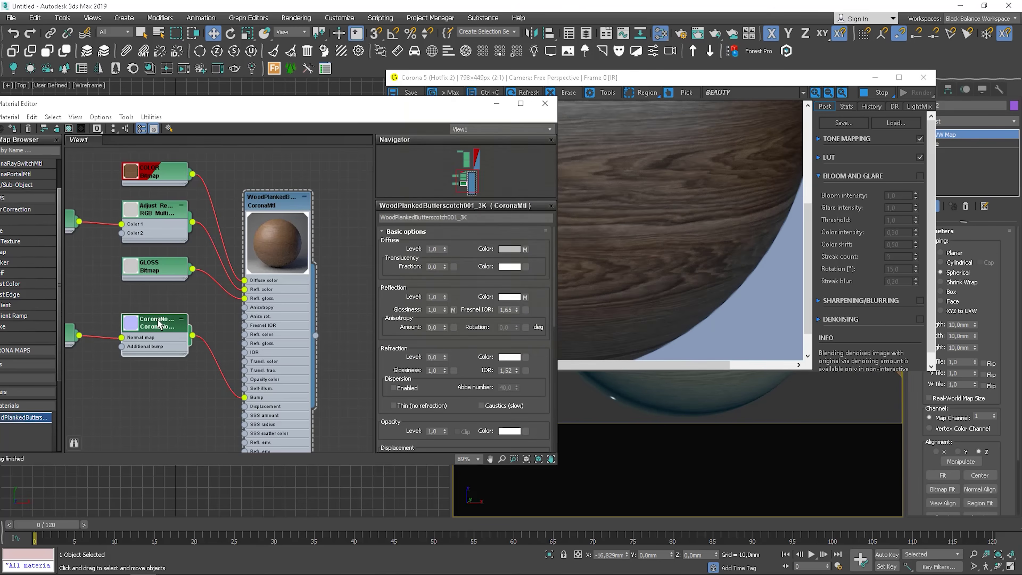
drag(154, 322, 144, 389)
drag(179, 274, 149, 312)
drag(157, 206, 137, 225)
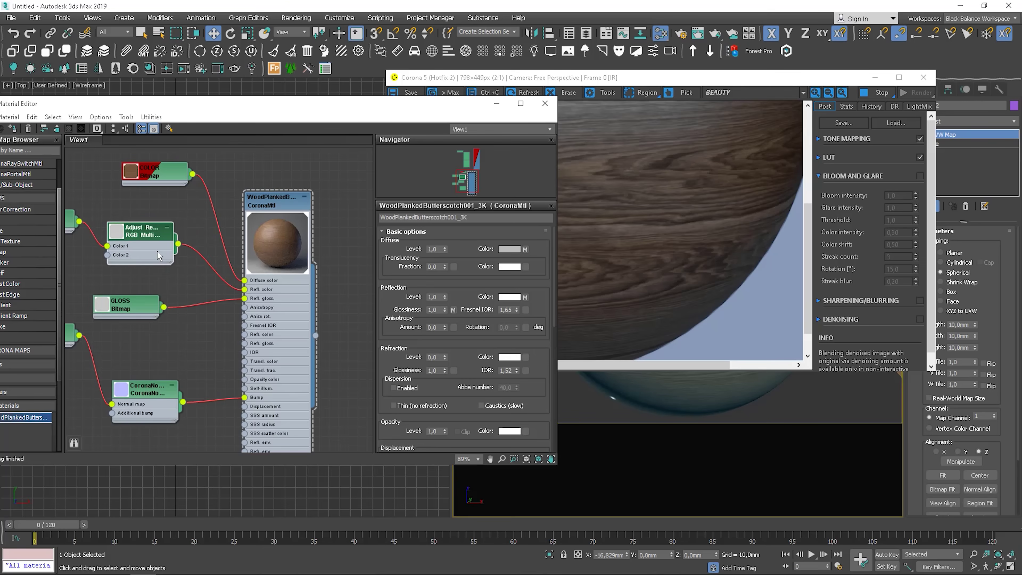
click(220, 278)
key(Delete)
click(242, 289)
key(Delete)
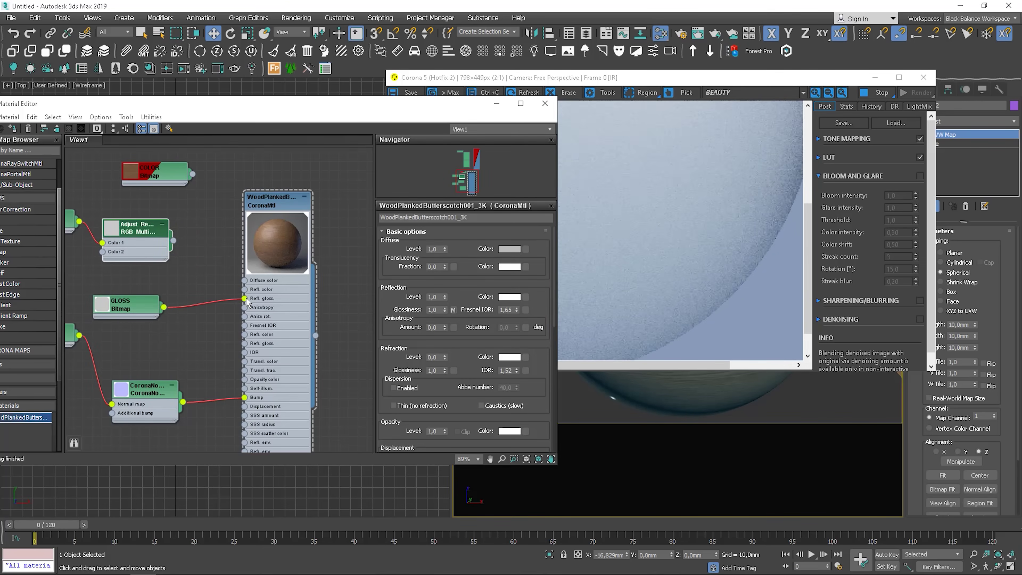
click(242, 298)
key(Delete)
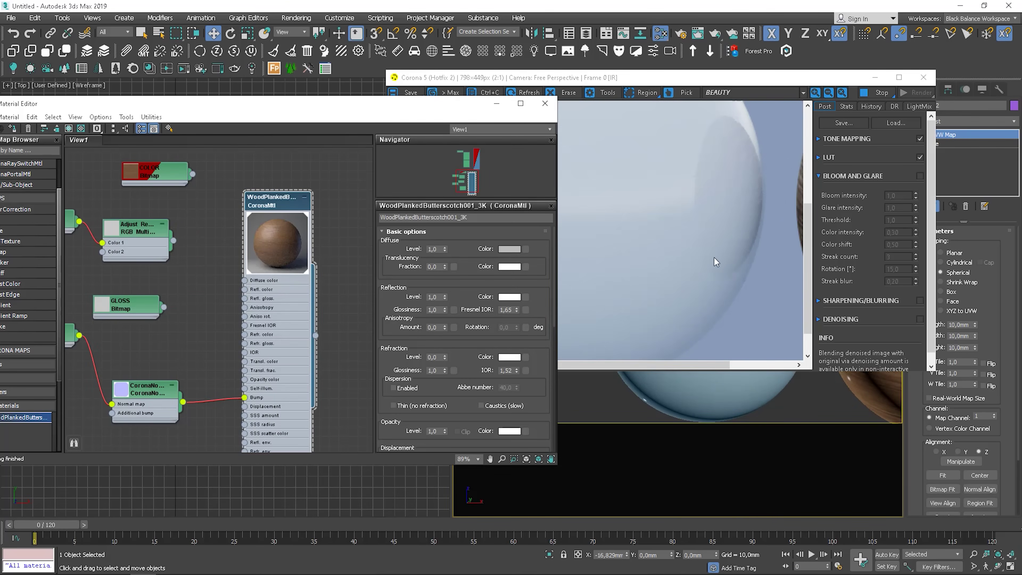
Set the Bump amount in the Maps rollout to 5,0
drag(442, 395, 447, 170)
drag(422, 362, 424, 298)
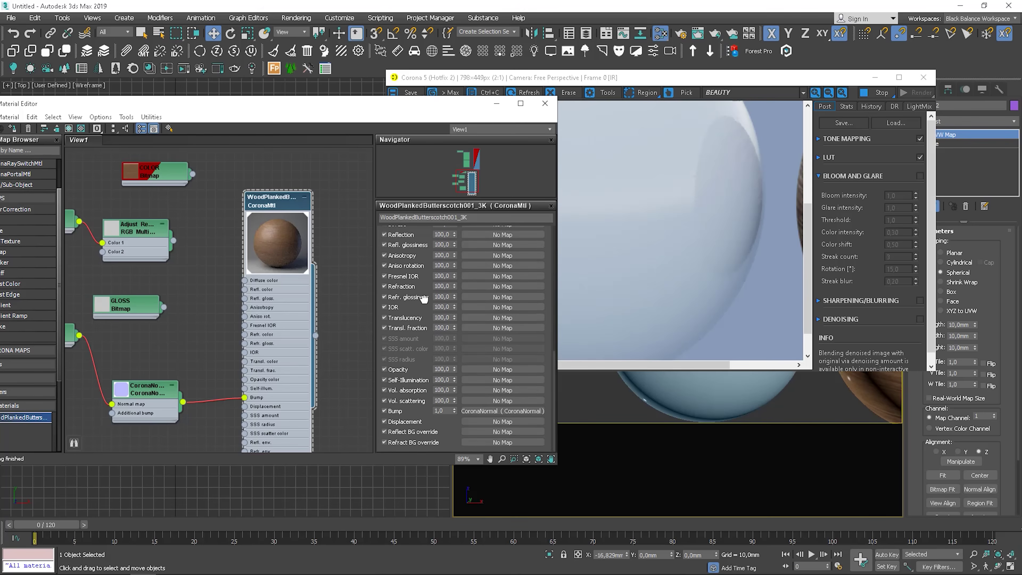
double_click(443, 411)
text(5)
key(Return)
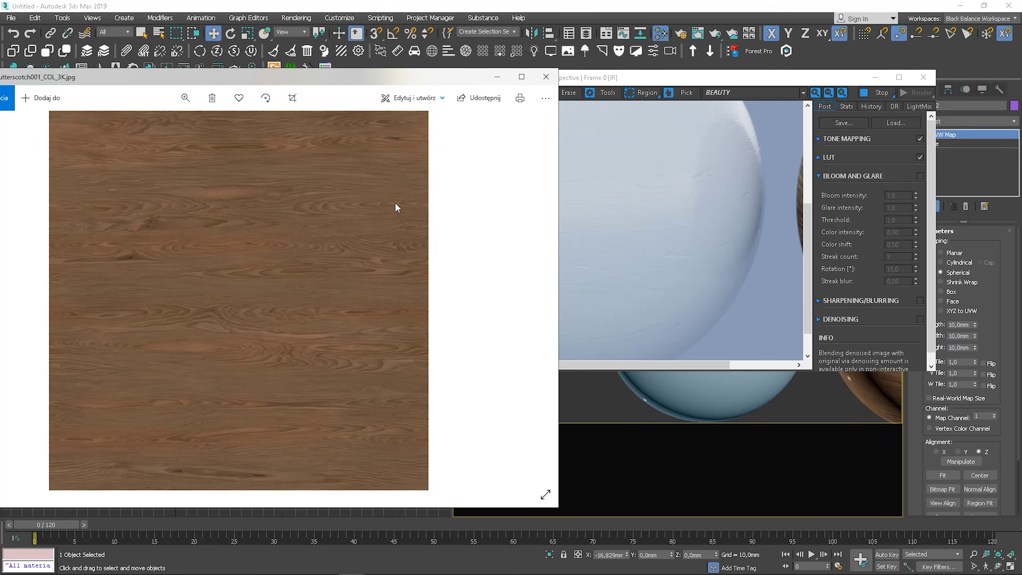
View the NRM_3K wood normal map in Photos, then close it
click(547, 76)
middle_drag(138, 322, 278, 284)
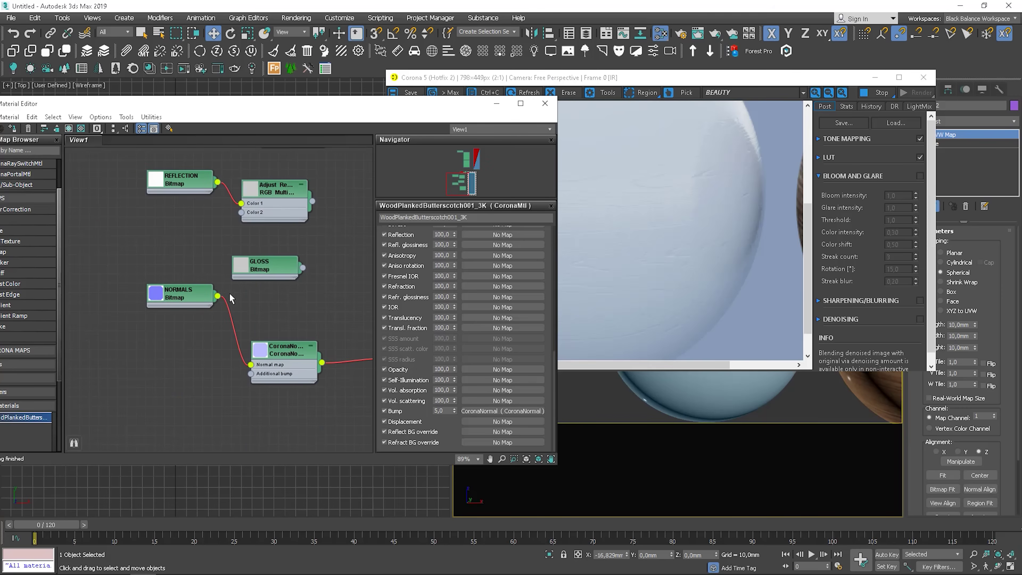
double_click(157, 297)
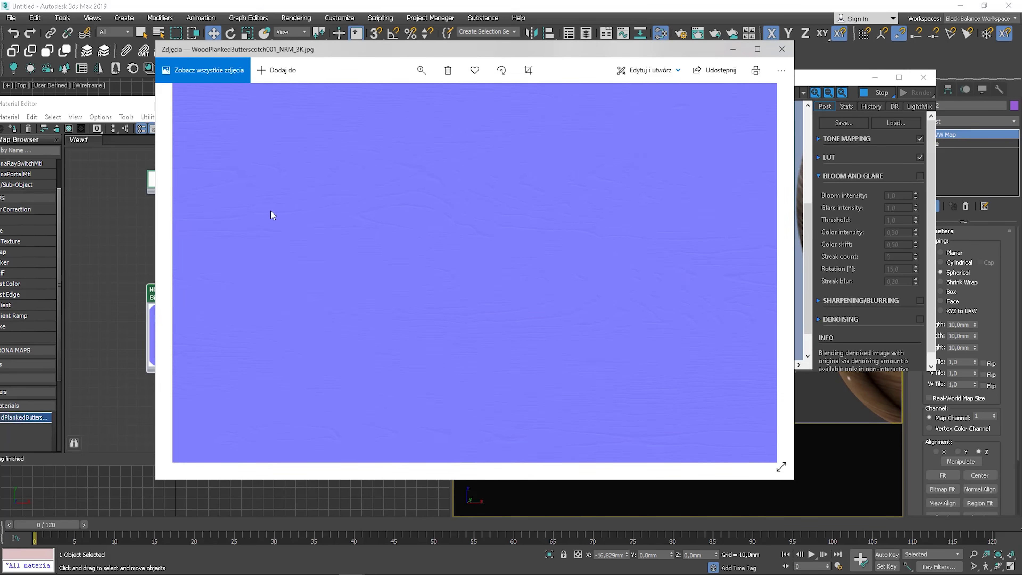
click(781, 49)
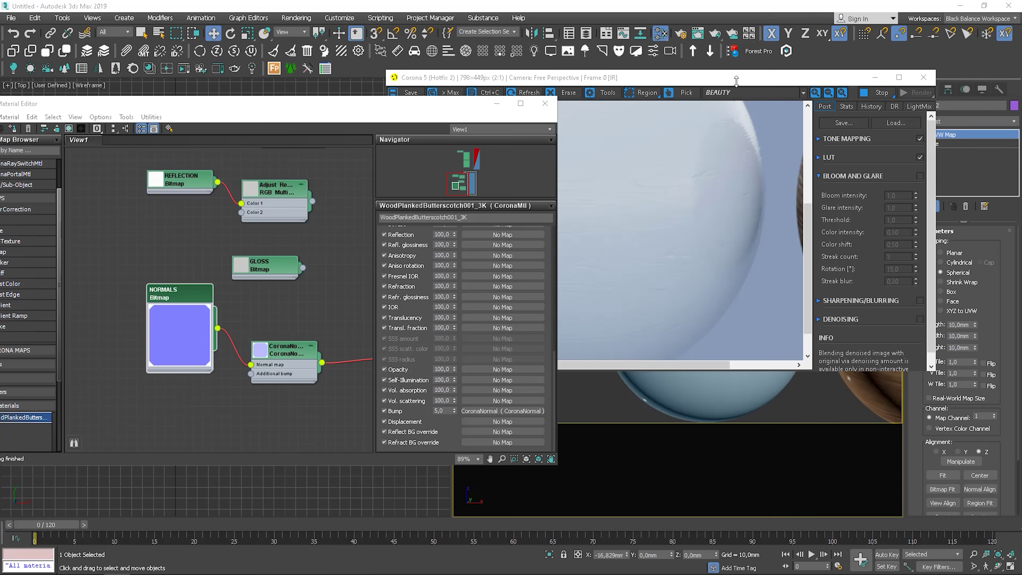
Disconnect the CoronaNormal map from the wood material's Bump slot
scroll(315, 322, down, 1)
middle_drag(315, 322, 247, 381)
drag(249, 383, 245, 386)
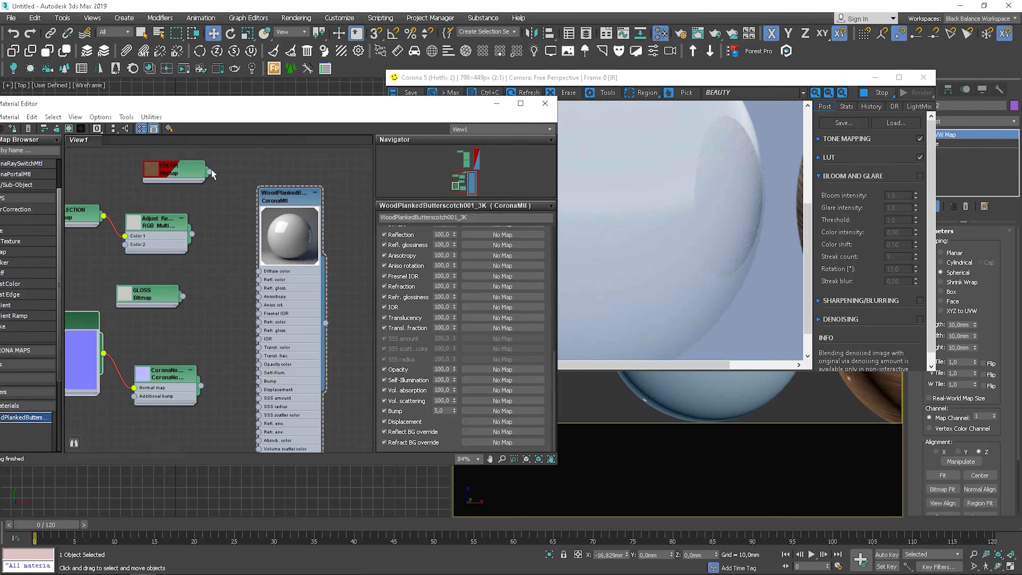
Wire the GLOSS bitmap into the wood material's Refl. gloss and open the GLOSS_3K image
drag(183, 299, 264, 293)
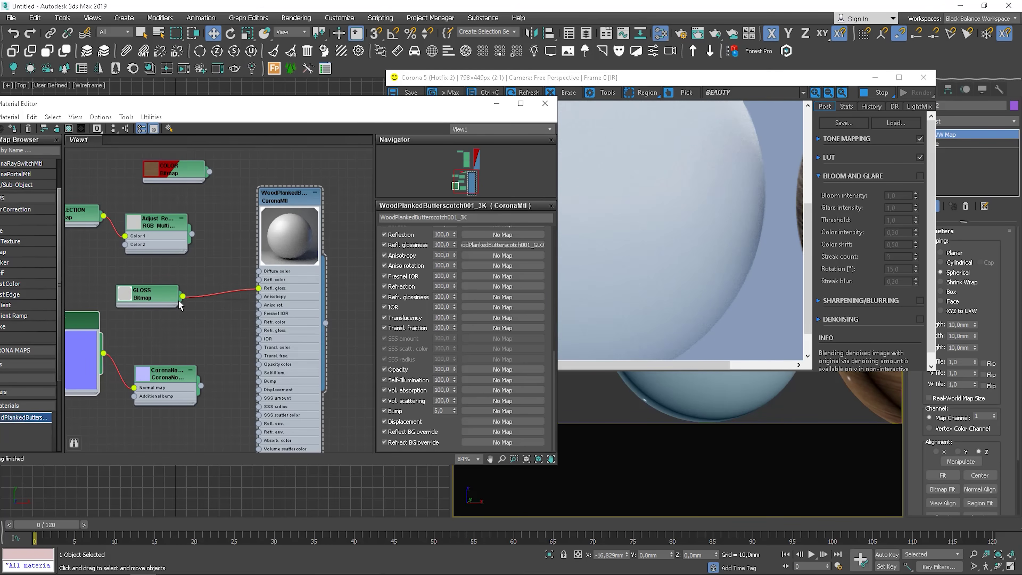
double_click(133, 293)
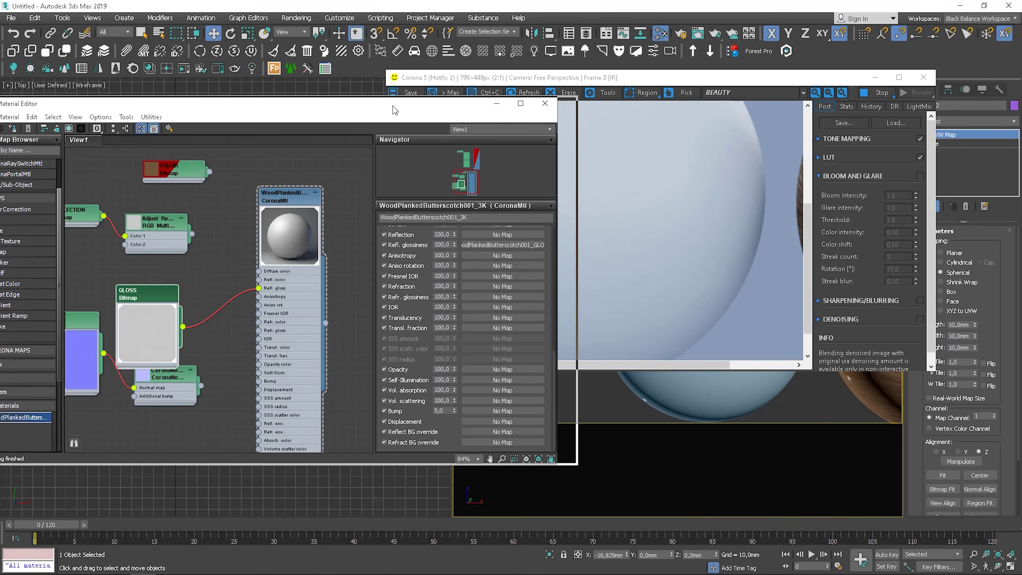
drag(393, 105, 428, 86)
double_click(195, 320)
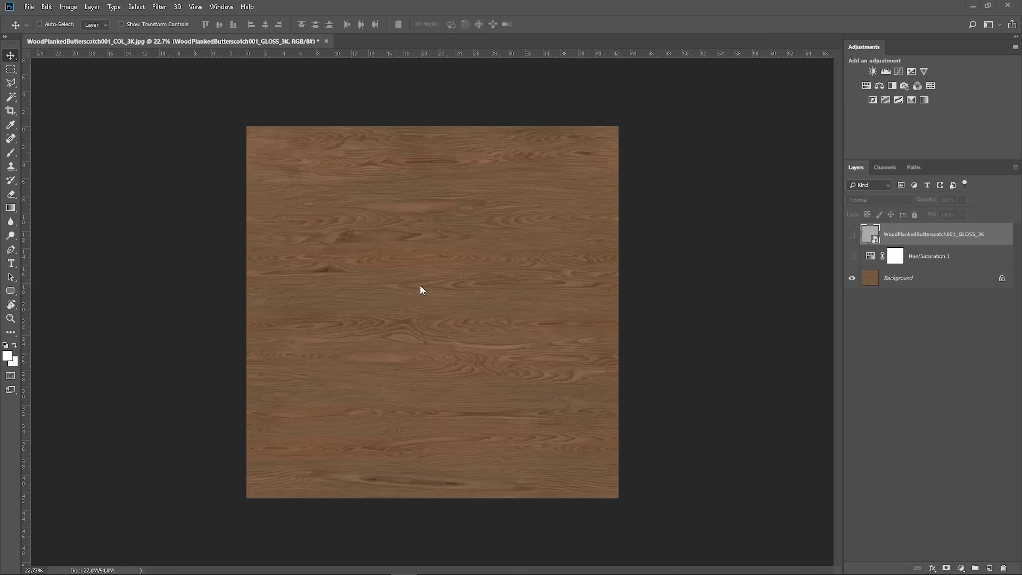
Desaturate COL_3K and toggle the GLOSS_3K layer to compare, leaving it hidden and the image fitted
click(852, 256)
alt+scroll(473, 282, up, 10)
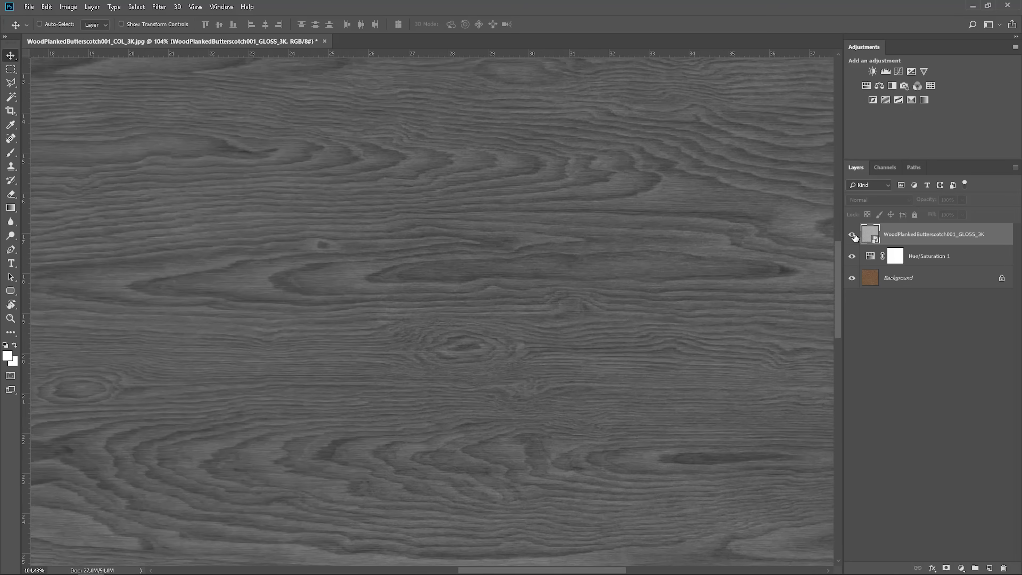
click(852, 235)
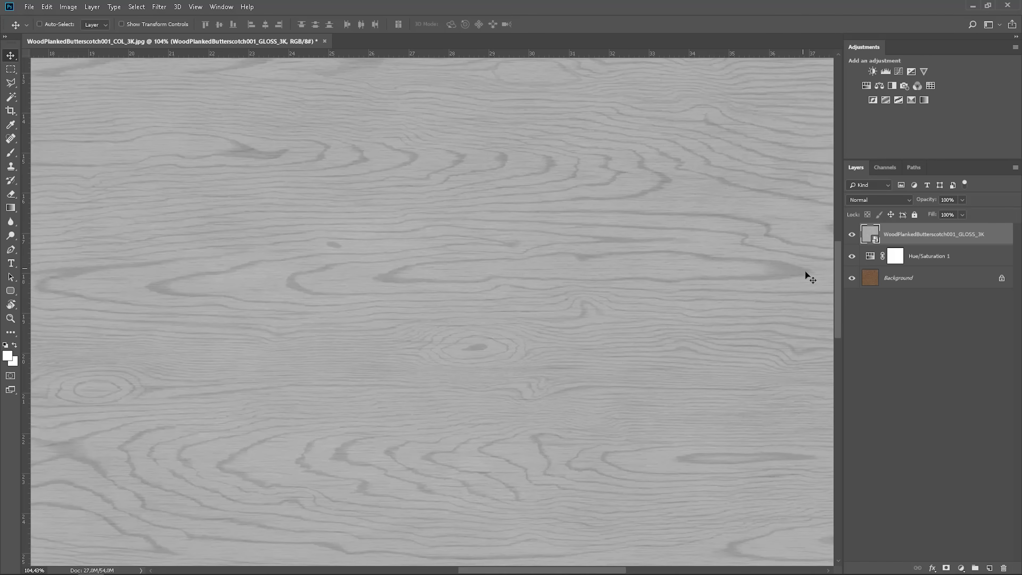
click(853, 234)
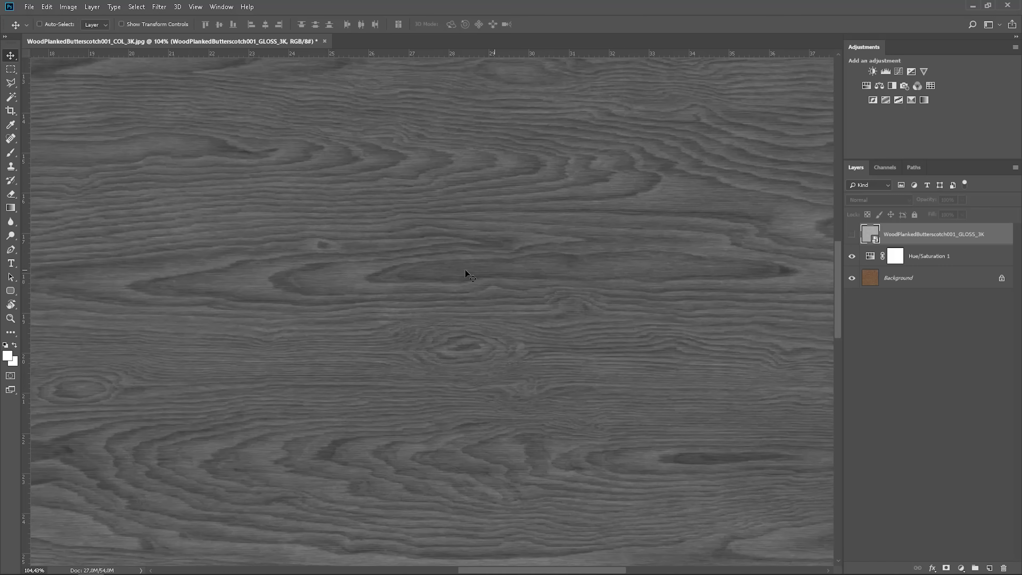
click(853, 234)
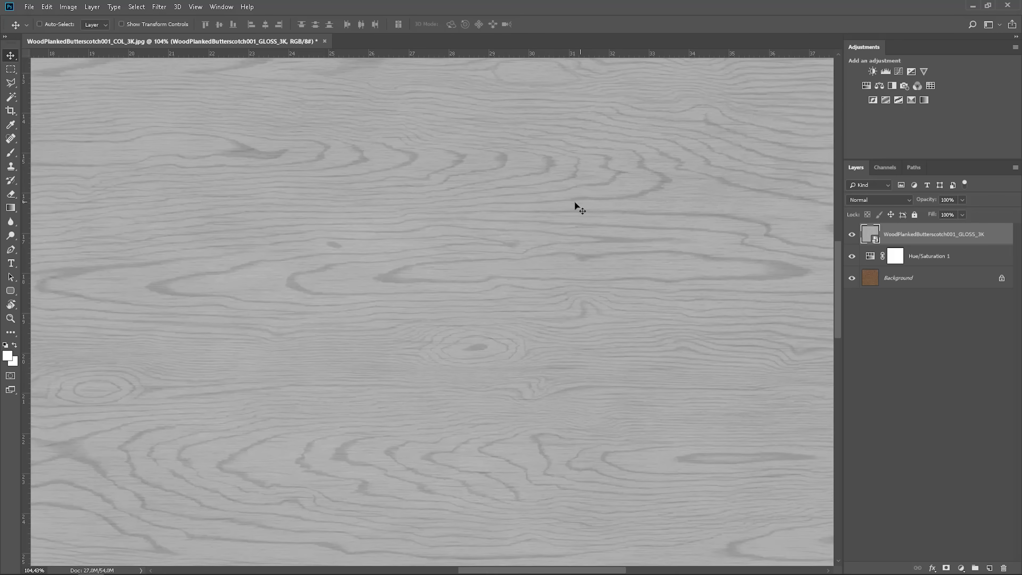
click(852, 237)
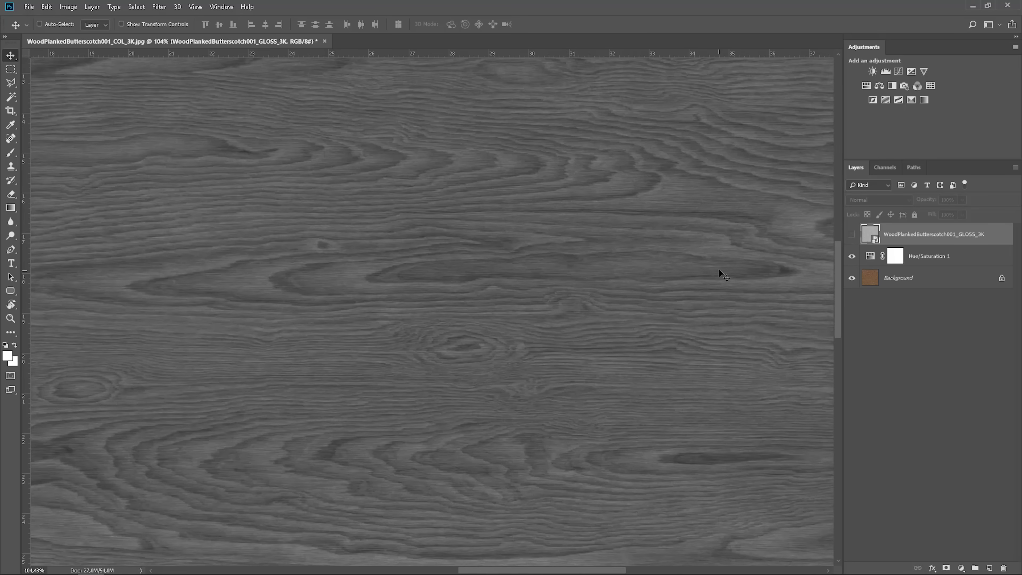
key(ctrl+0)
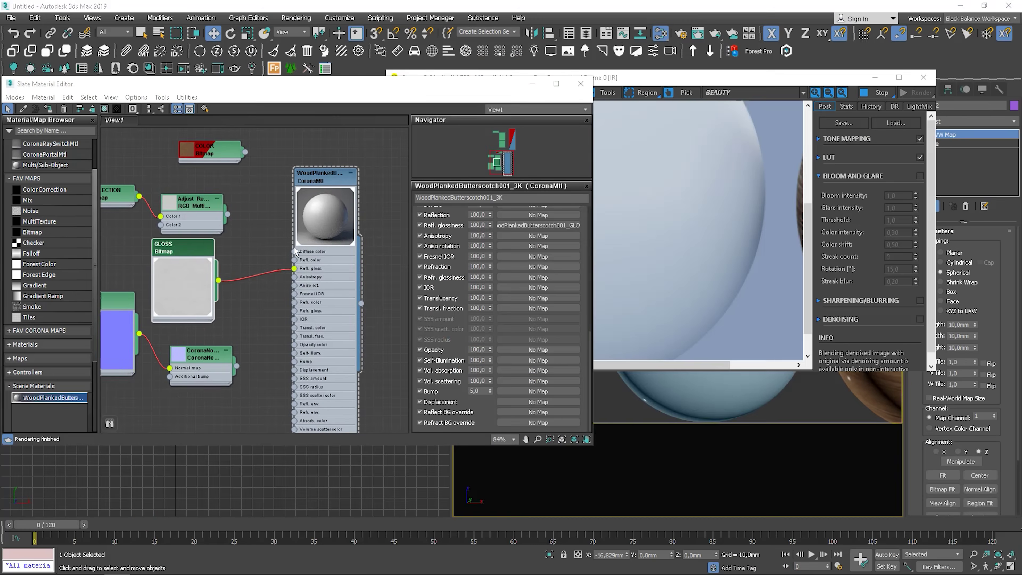
Reconnect CoronaNormal to Bump (amount 1), Adjust RGB to Refl. color and COLOR to Diffuse
middle_drag(298, 246, 308, 255)
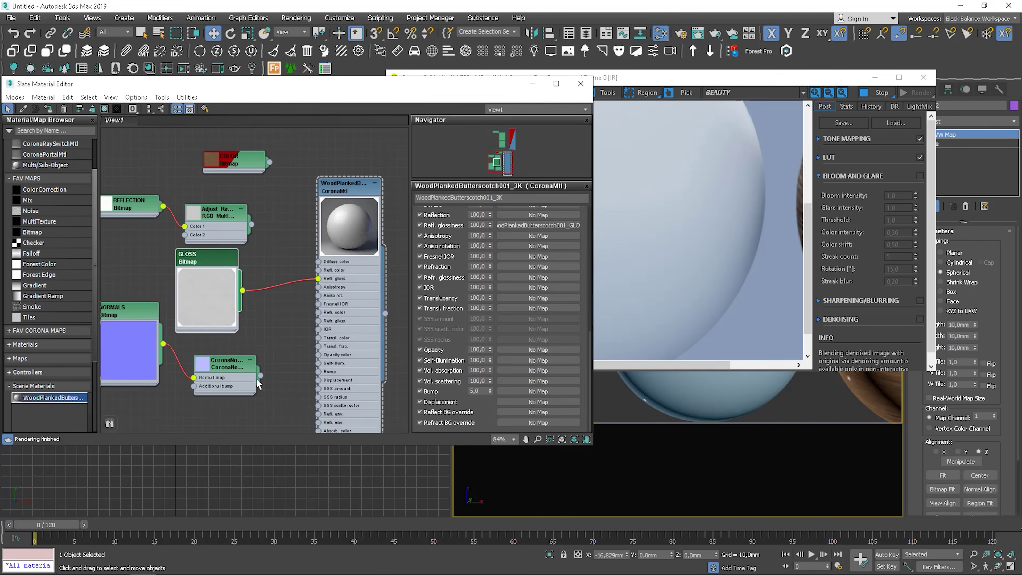
middle_drag(258, 382, 269, 299)
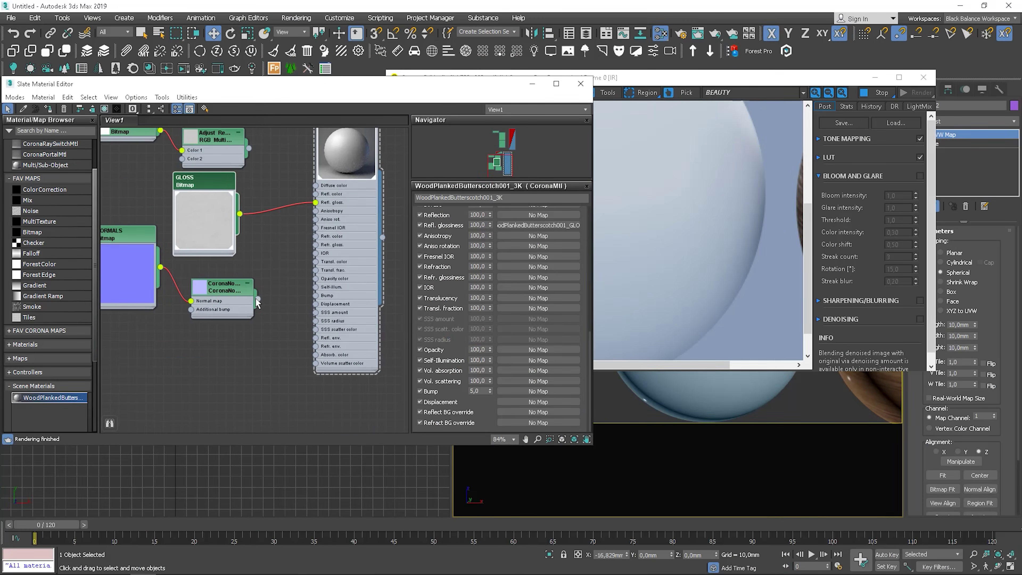
drag(256, 298, 317, 298)
middle_drag(345, 213, 354, 259)
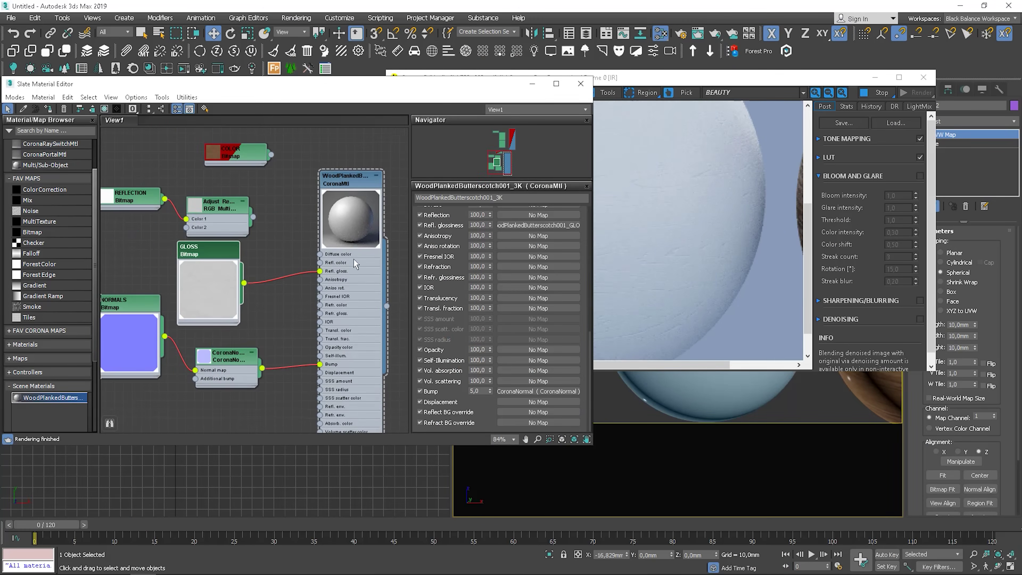
double_click(478, 391)
text(1)
key(Return)
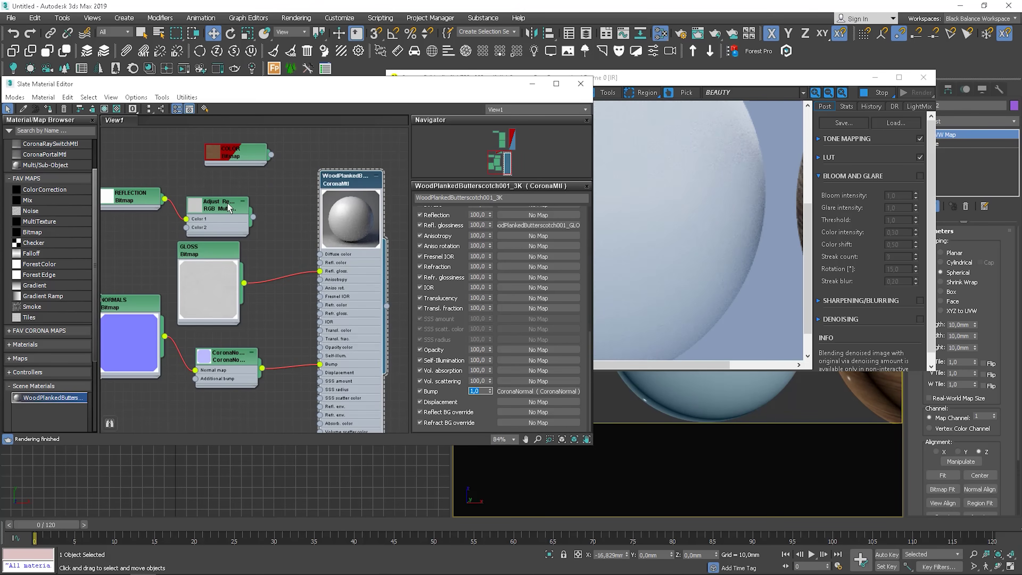
drag(254, 217, 320, 263)
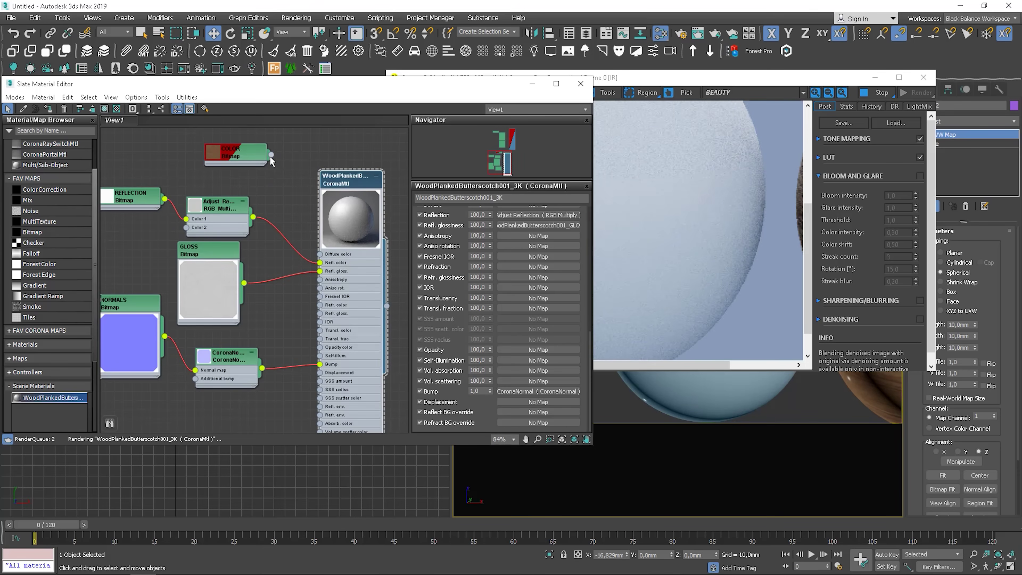
drag(272, 154, 326, 255)
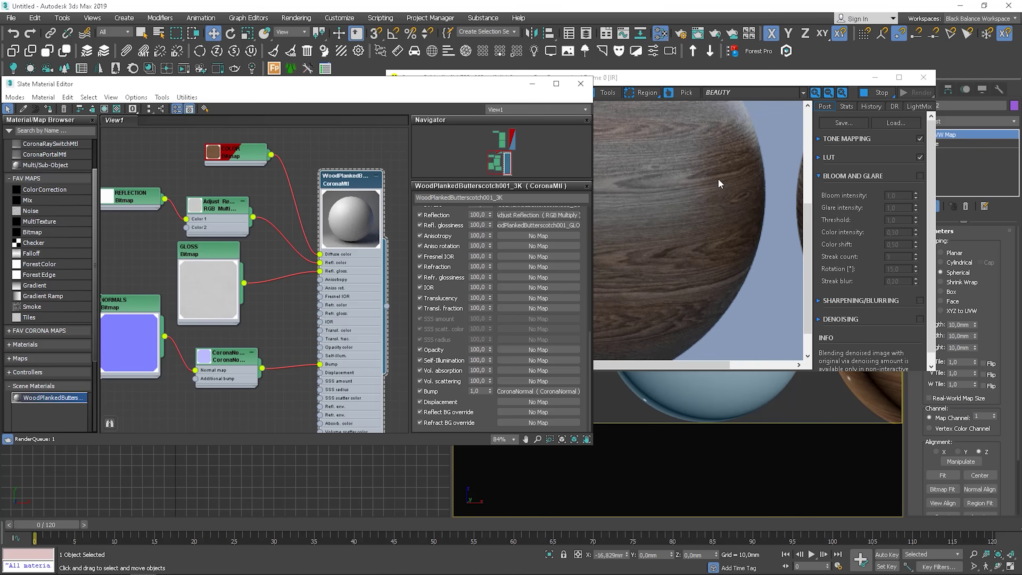
Show the CESSENTIAL_Reflect pass in the interactive render window
click(745, 92)
click(754, 127)
scroll(670, 446, down, 3)
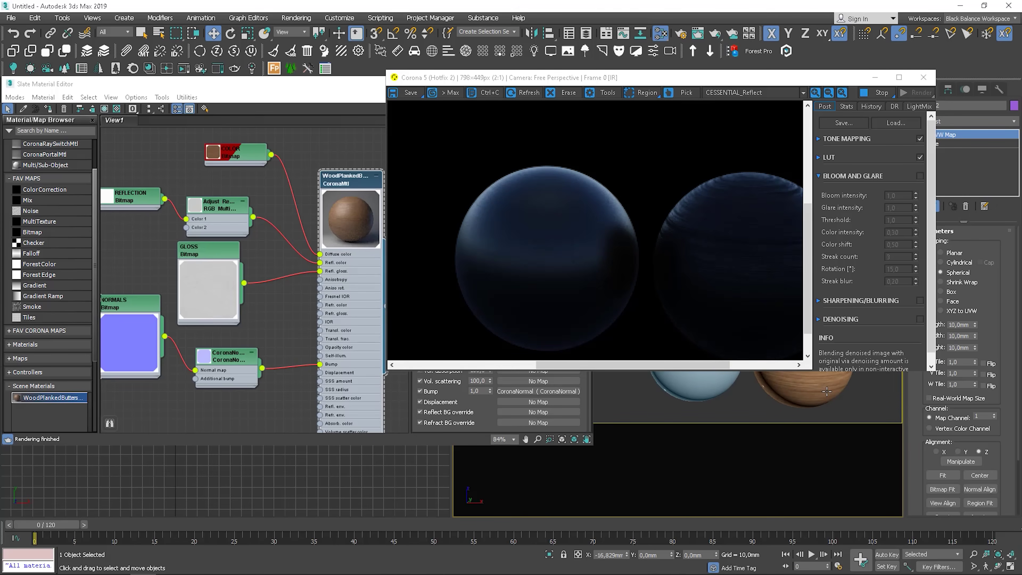
middle_drag(304, 313, 275, 239)
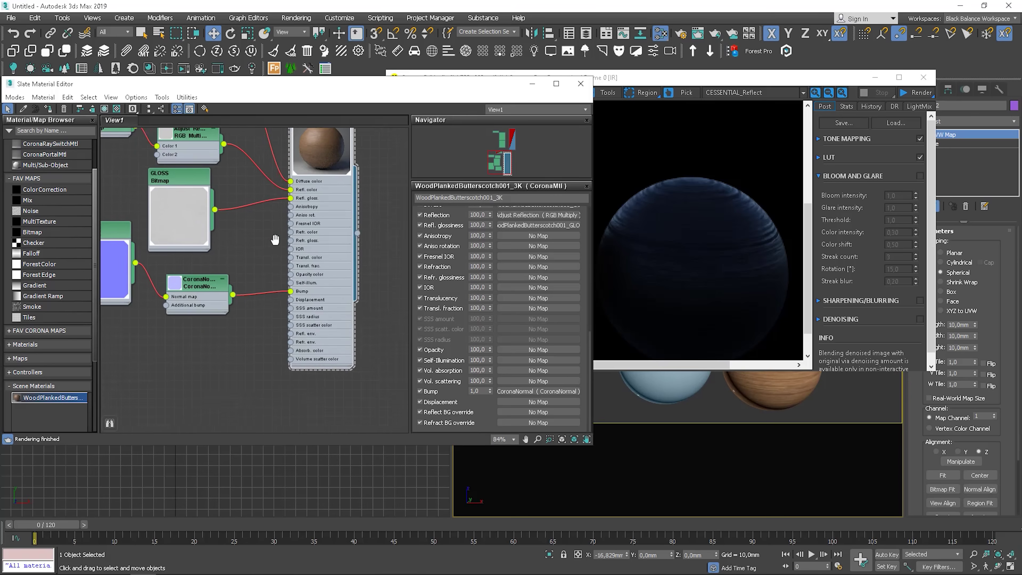
scroll(275, 239, down, 6)
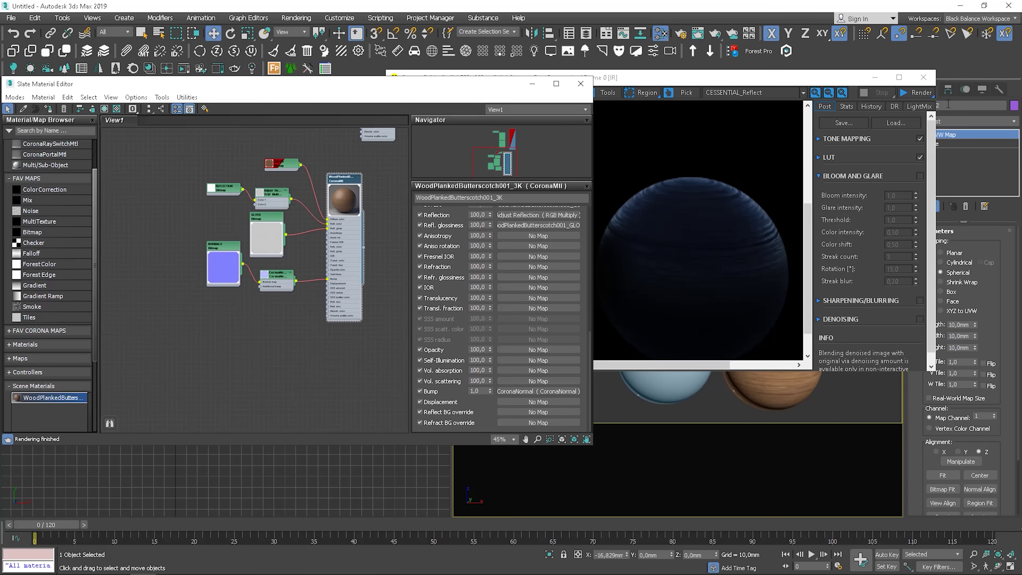
Load the Bricks02_3K material from the Brick PBR folder in the Poliigon converter
click(876, 77)
click(787, 51)
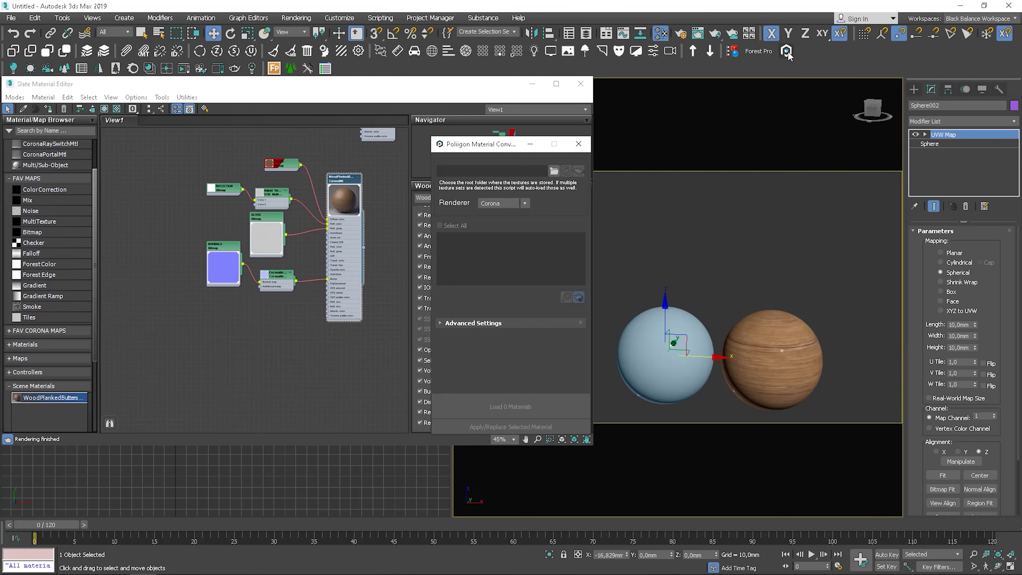
click(554, 170)
click(541, 161)
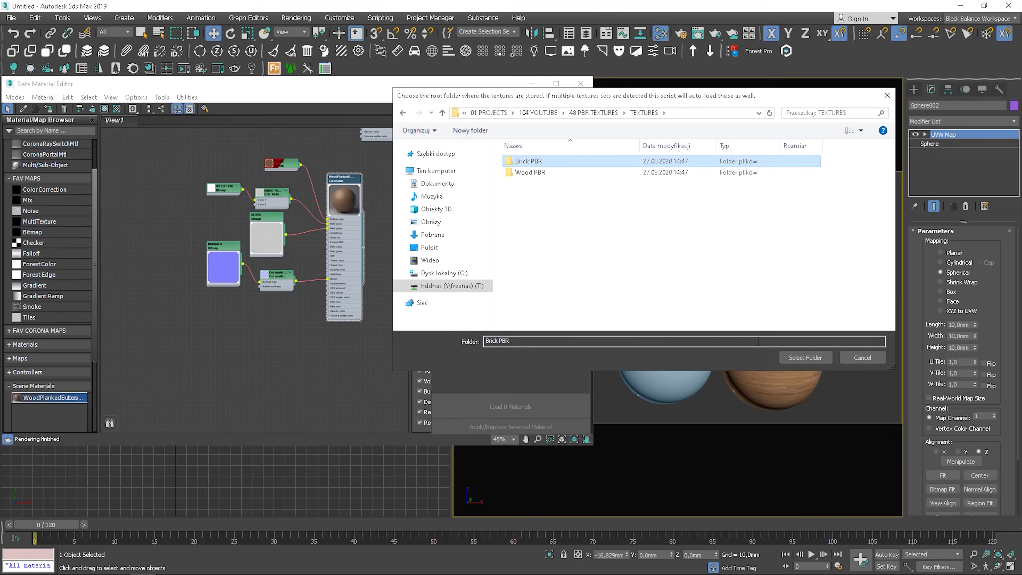
click(805, 357)
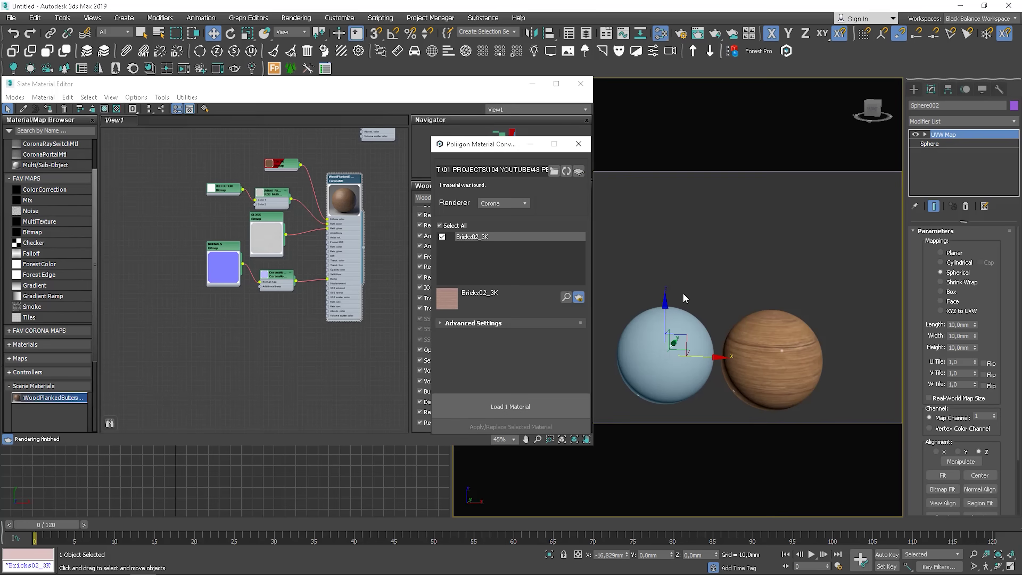
click(511, 408)
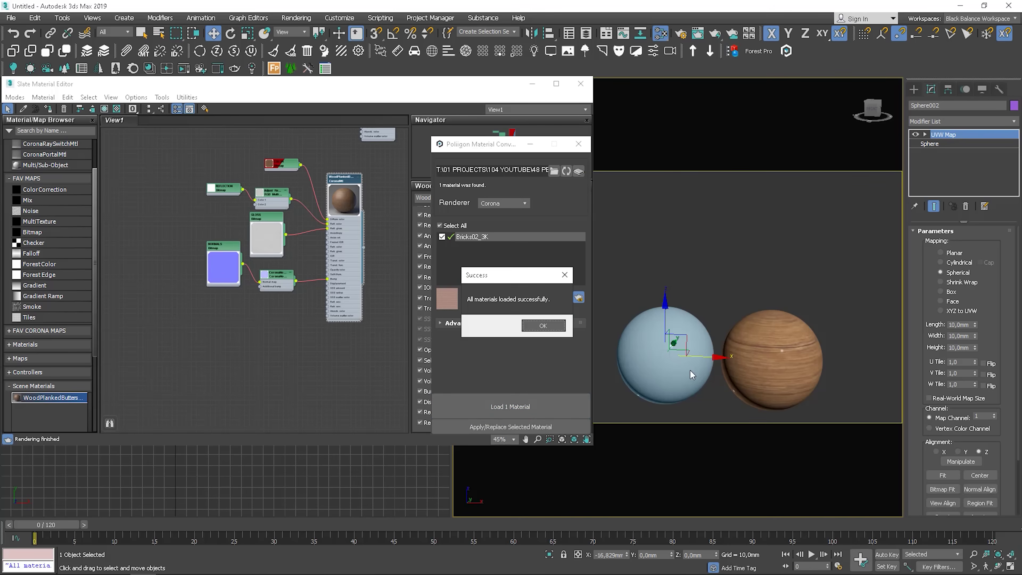
Isolate the untextured sphere and apply the Bricks02_3K material to it
key(ctrl+z)
key(ctrl+z)
key(ctrl+z)
key(ctrl+z)
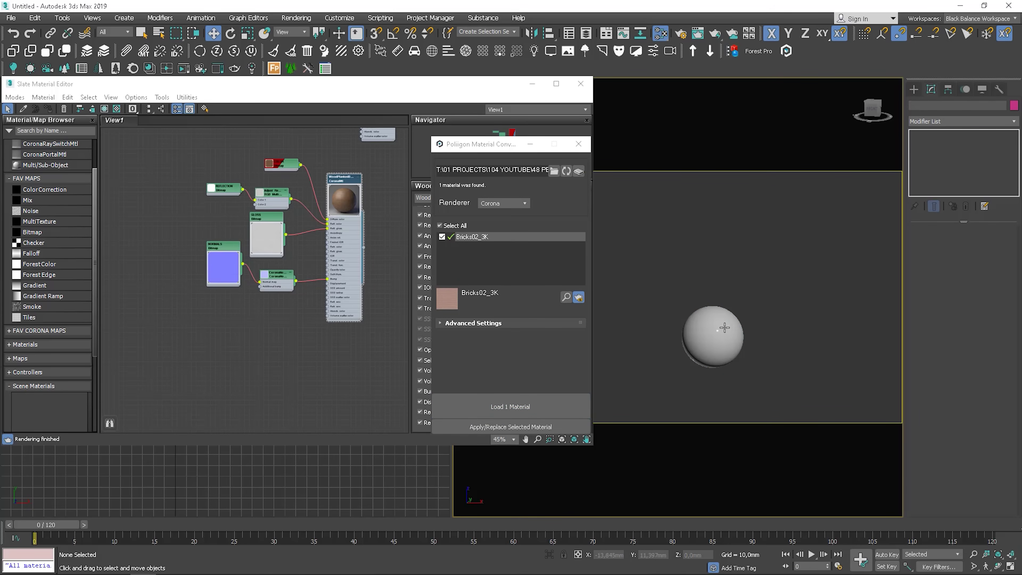
click(724, 328)
click(511, 427)
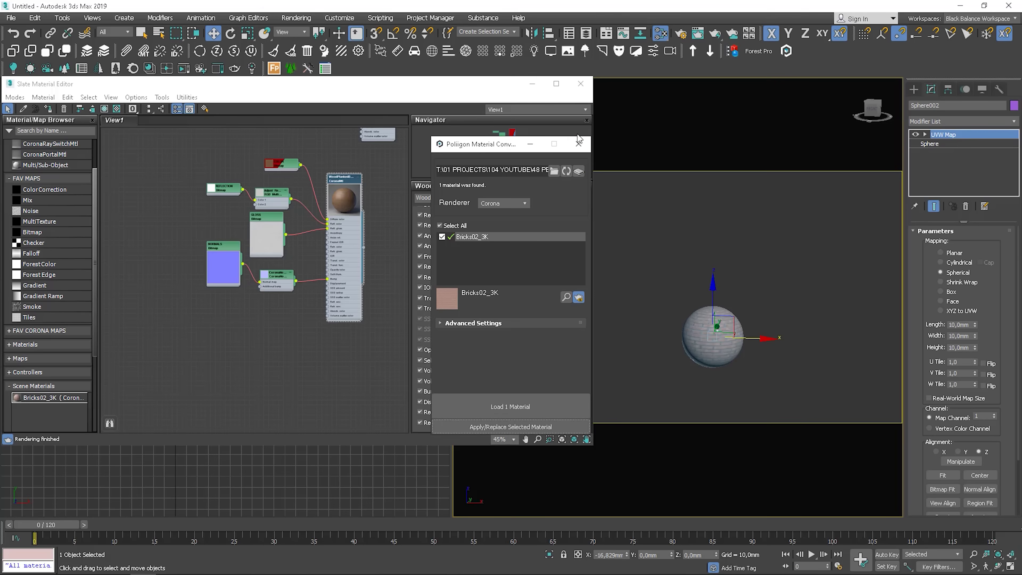
click(578, 143)
Place the Bricks02_3K node tree in View1 and show its material parameters
middle_drag(281, 308, 331, 193)
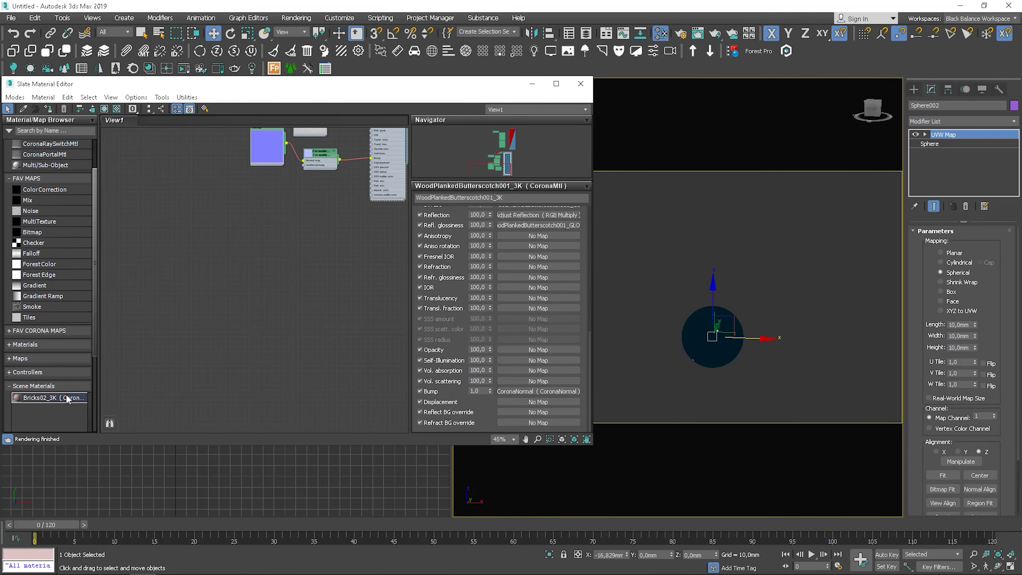
drag(67, 398, 338, 308)
click(264, 300)
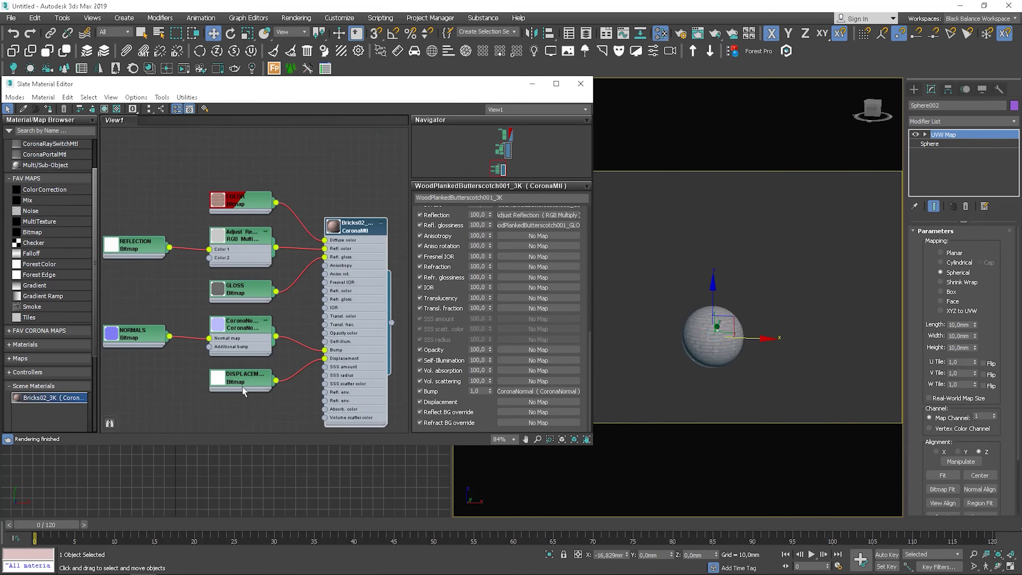
middle_drag(278, 329, 298, 304)
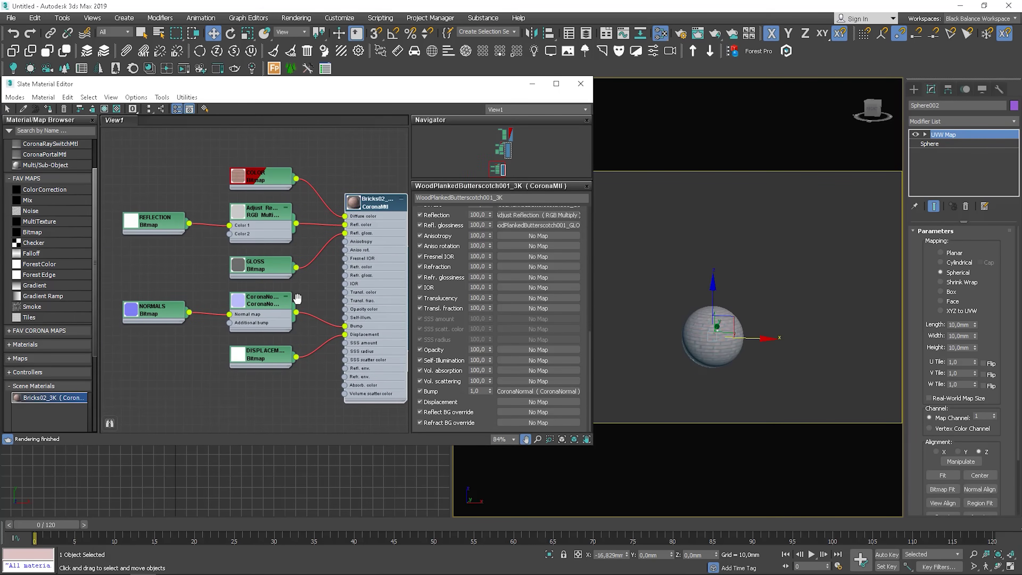
double_click(385, 205)
key(z)
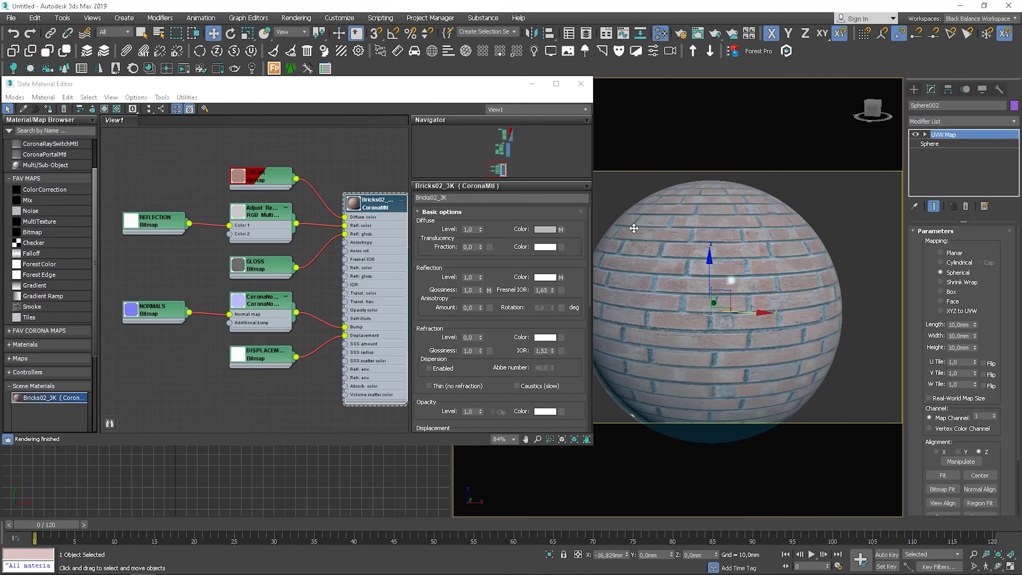
Start Corona interactive rendering of the brick sphere
right_click(636, 231)
click(609, 210)
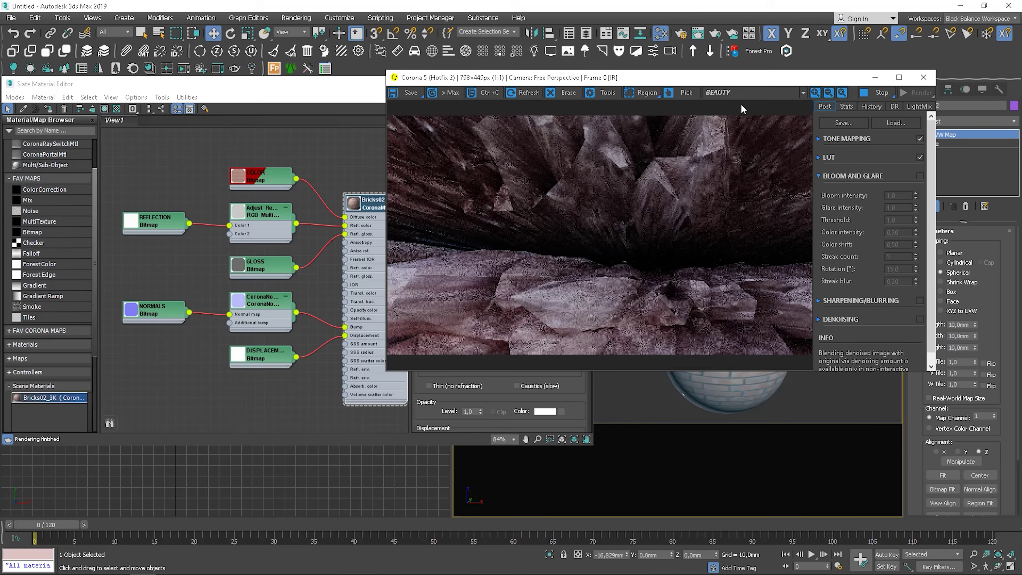
click(267, 257)
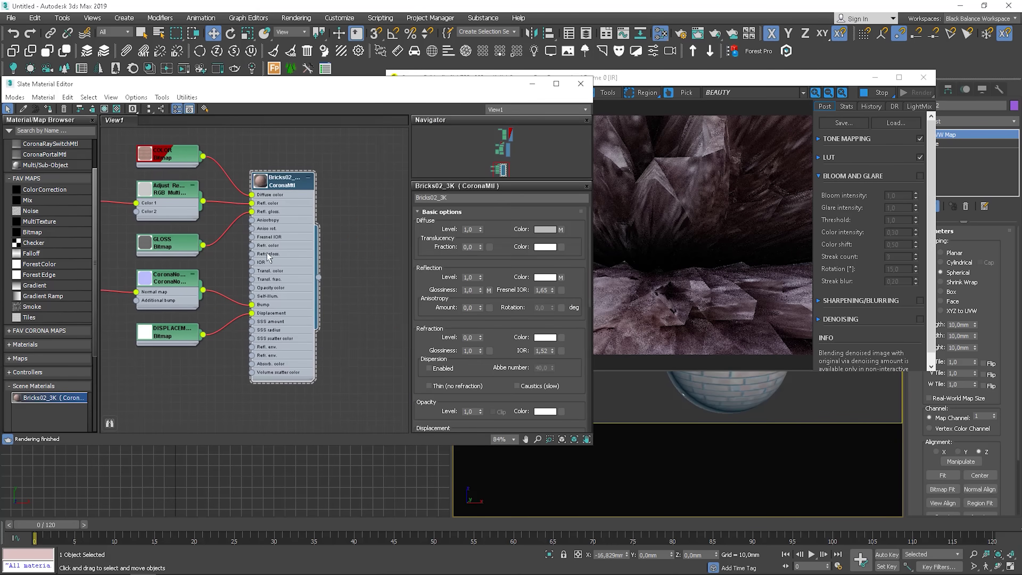
scroll(497, 392, down, 5)
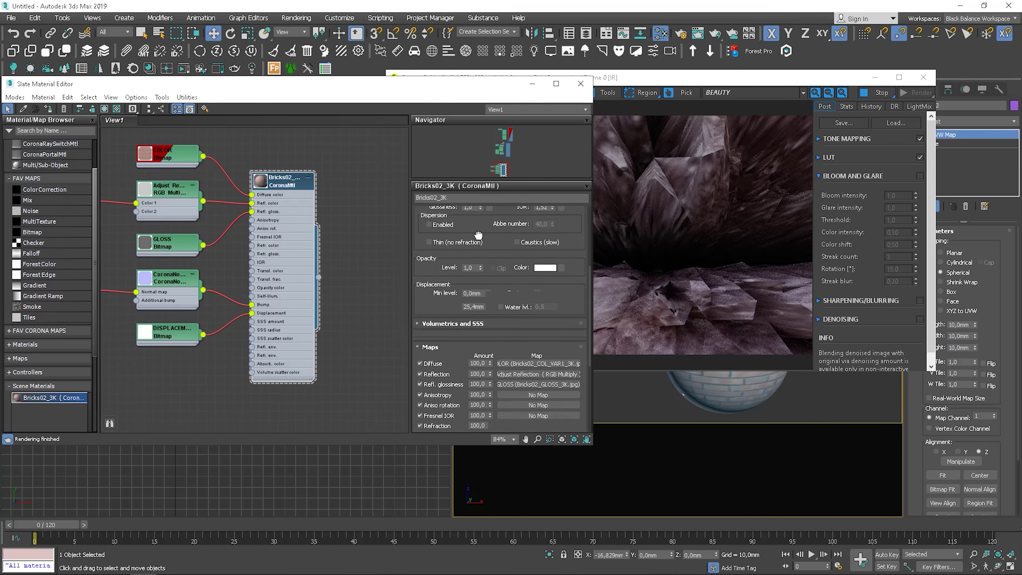
Set displacement max level to 0,025mm and orbit down onto the sphere's pole
click(478, 252)
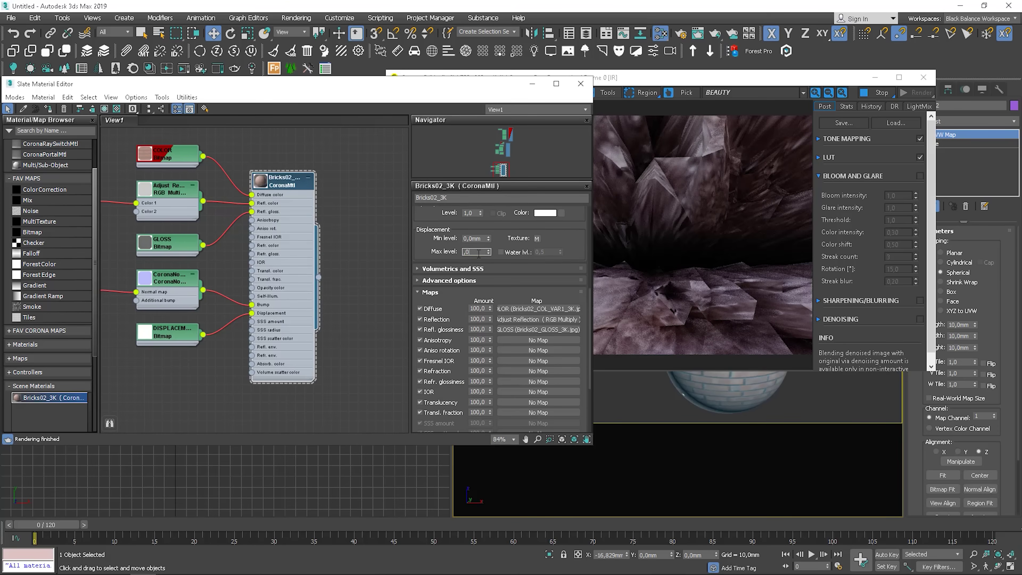
key(Return)
scroll(710, 387, up, 4)
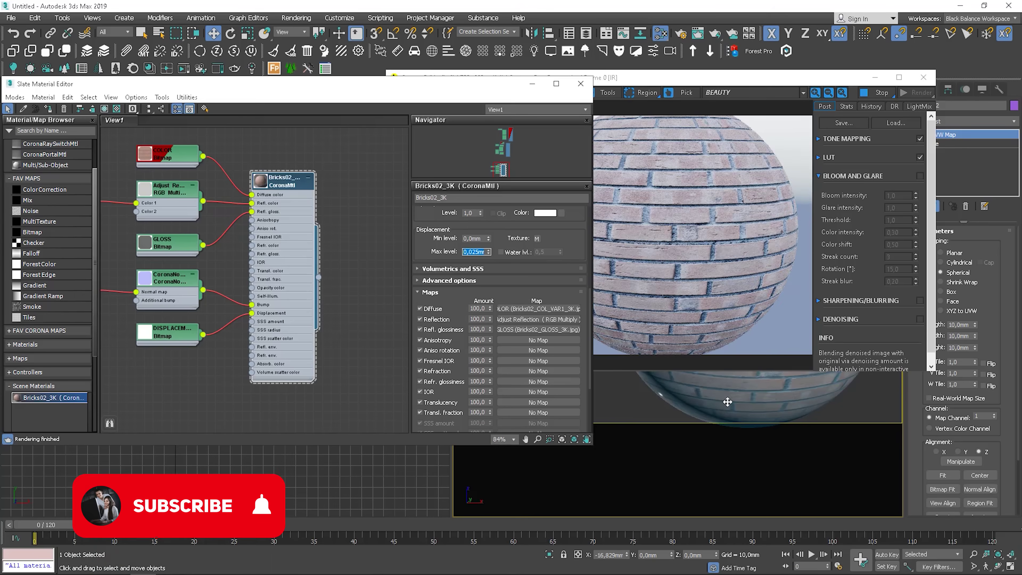
scroll(756, 402, down, 3)
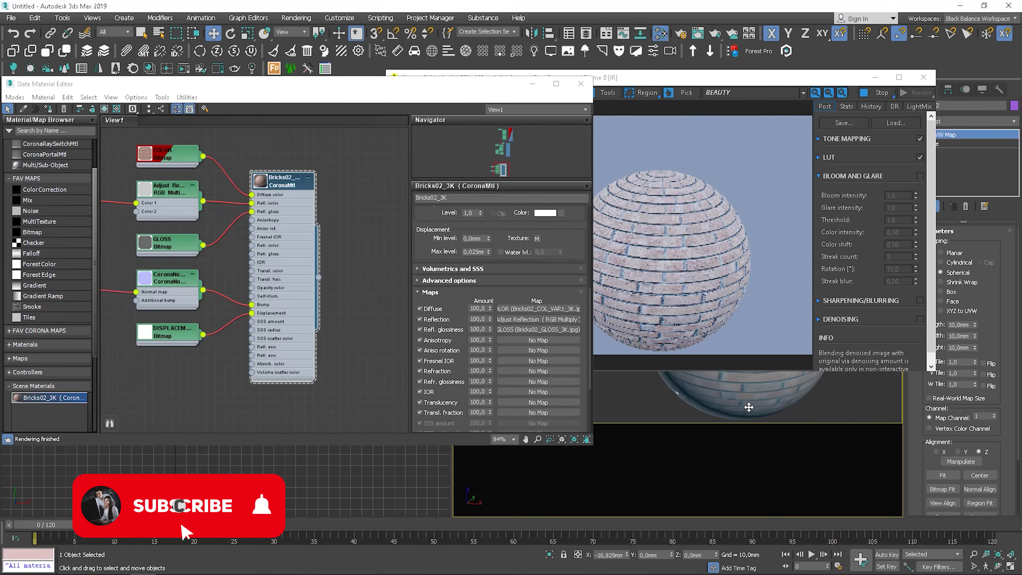
alt+middle_drag(748, 407, 771, 427)
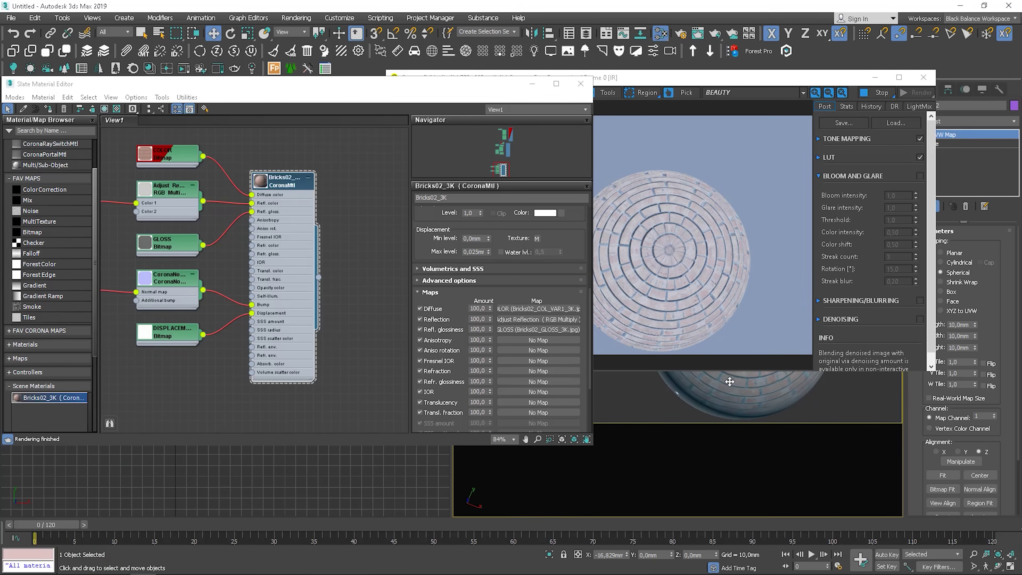
scroll(720, 392, up, 5)
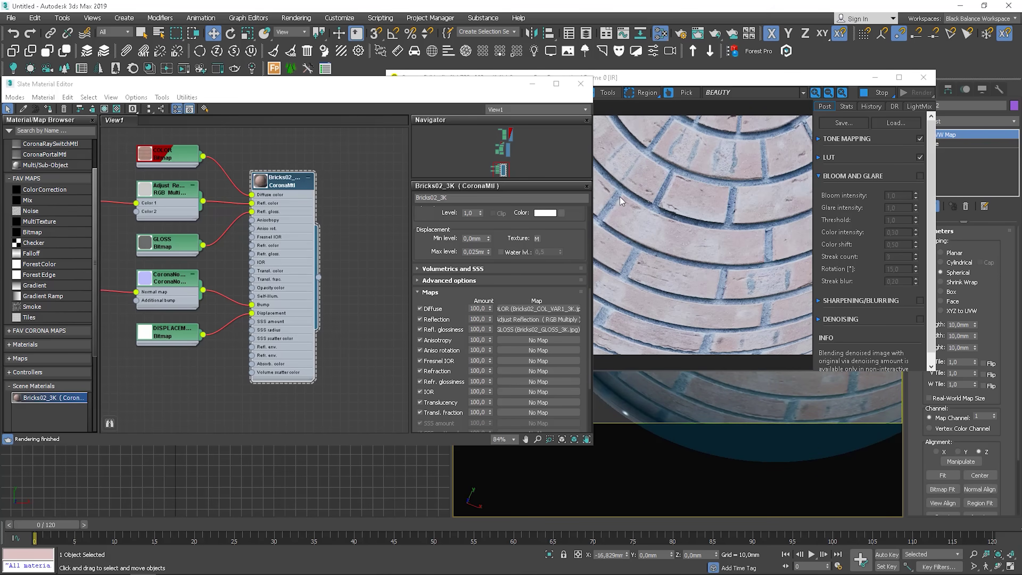
Preview the DISPLACEMENT map enlarged, then delete the COLOR, GLOSS and CoronaNormal wires
middle_drag(156, 353, 225, 332)
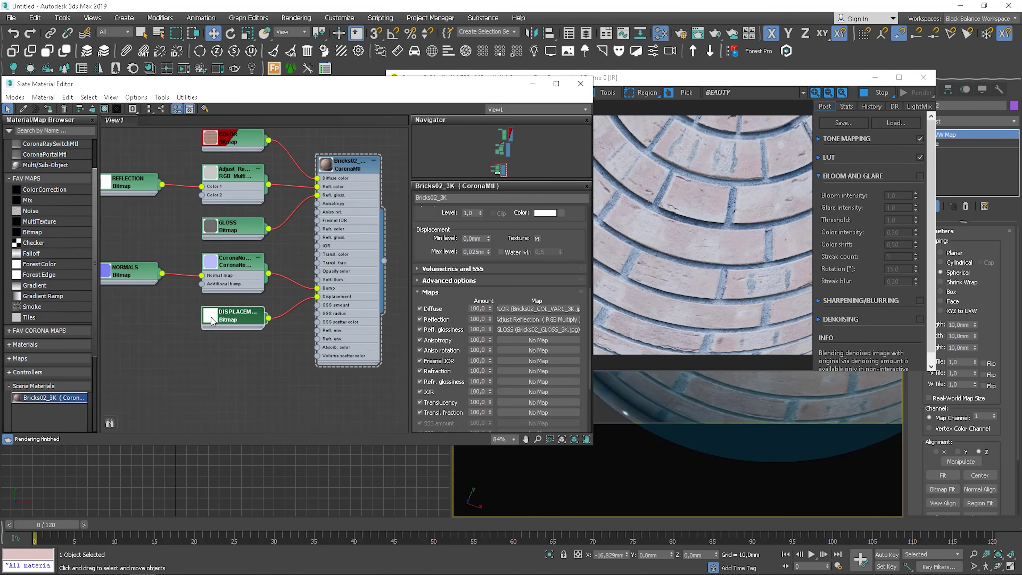
double_click(225, 319)
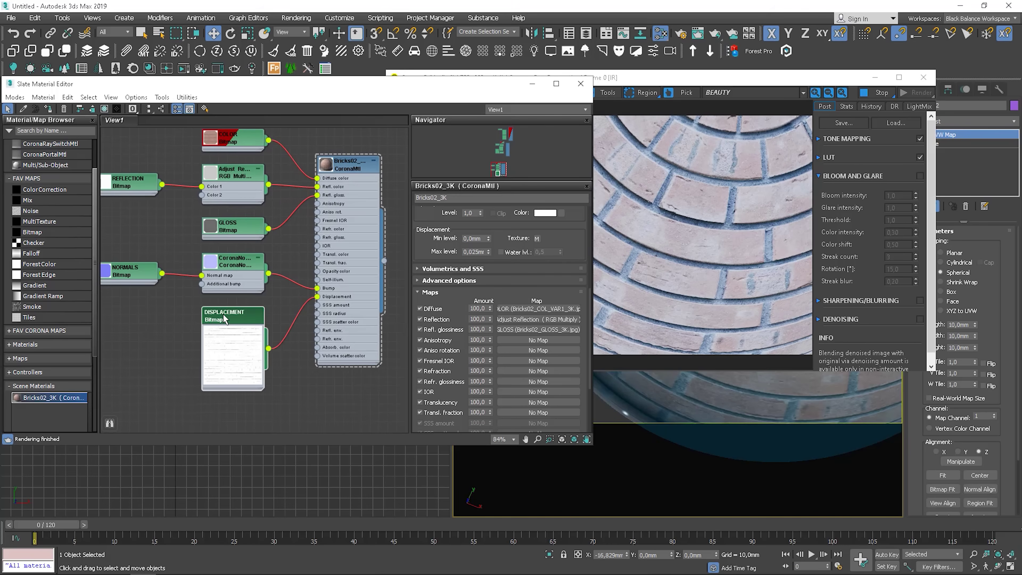
right_click(225, 318)
click(269, 366)
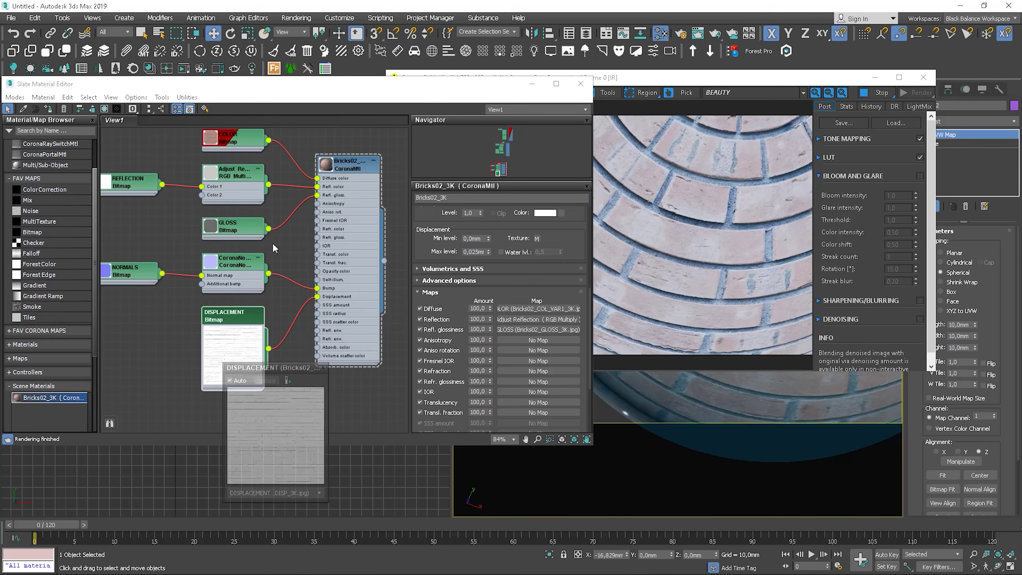
drag(270, 366, 260, 114)
drag(318, 247, 675, 573)
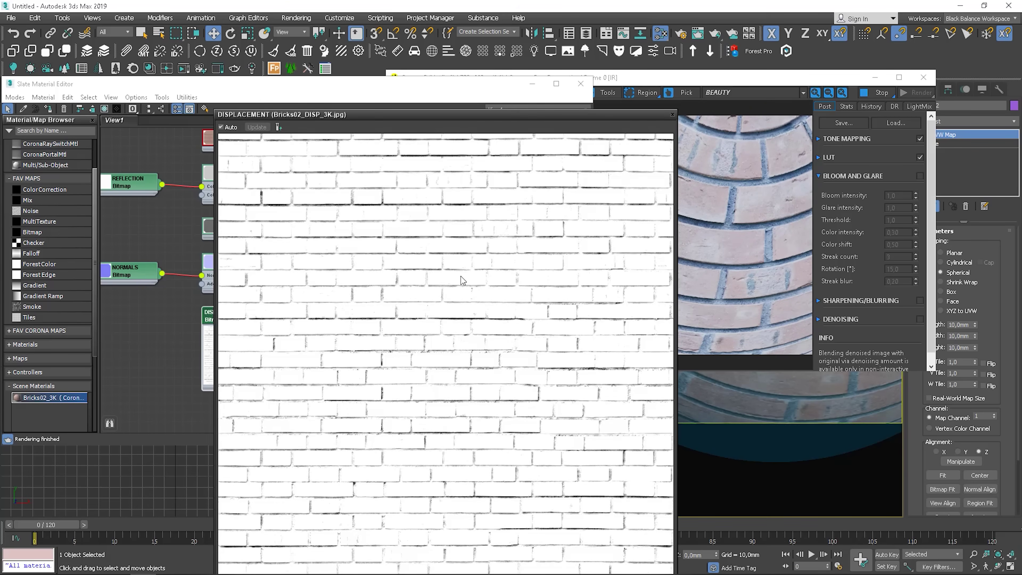
click(672, 114)
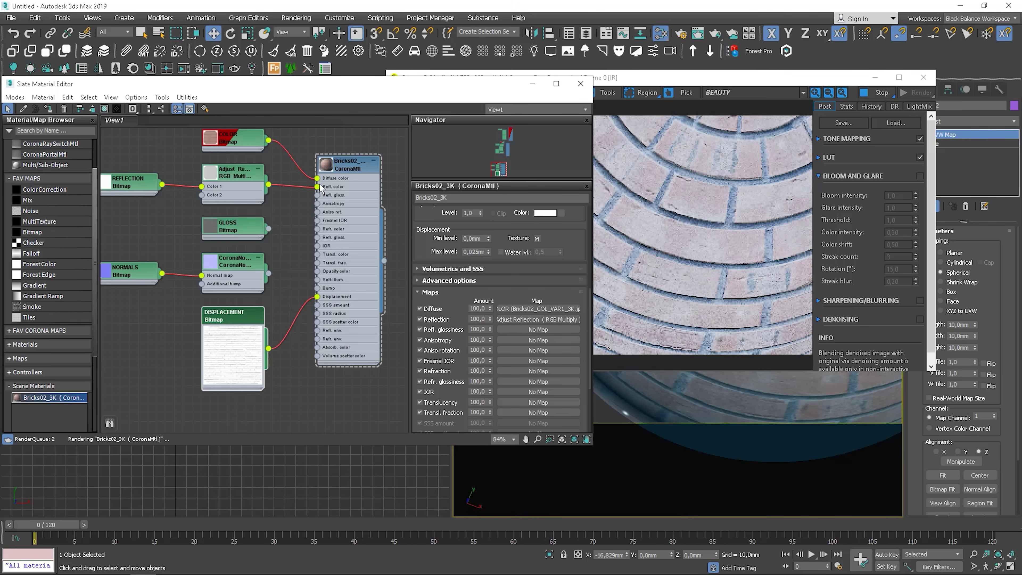
key(Delete)
Delete the Adjust Reflection wire feeding Refl. color on Bricks02_3K
click(313, 188)
key(Delete)
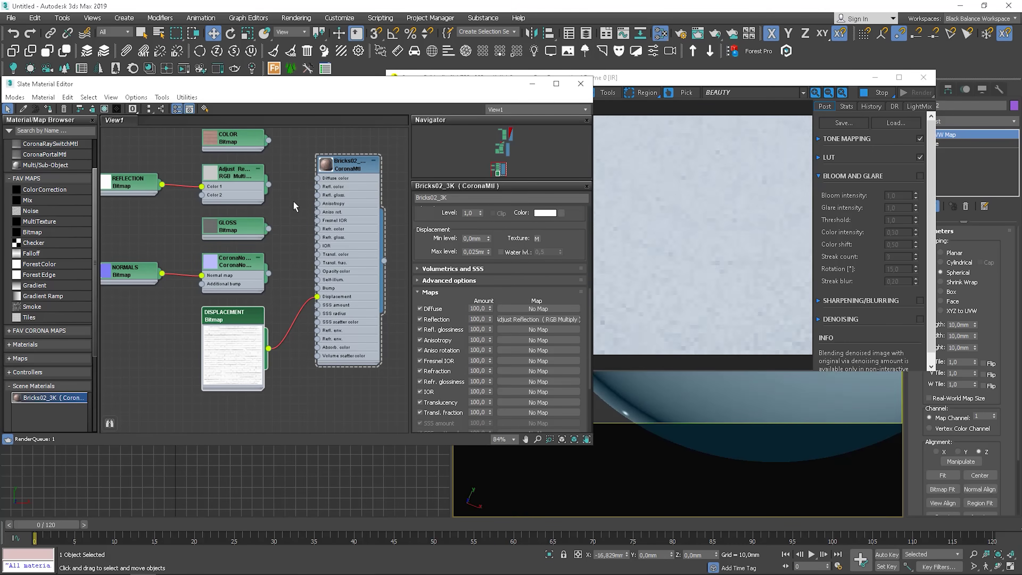